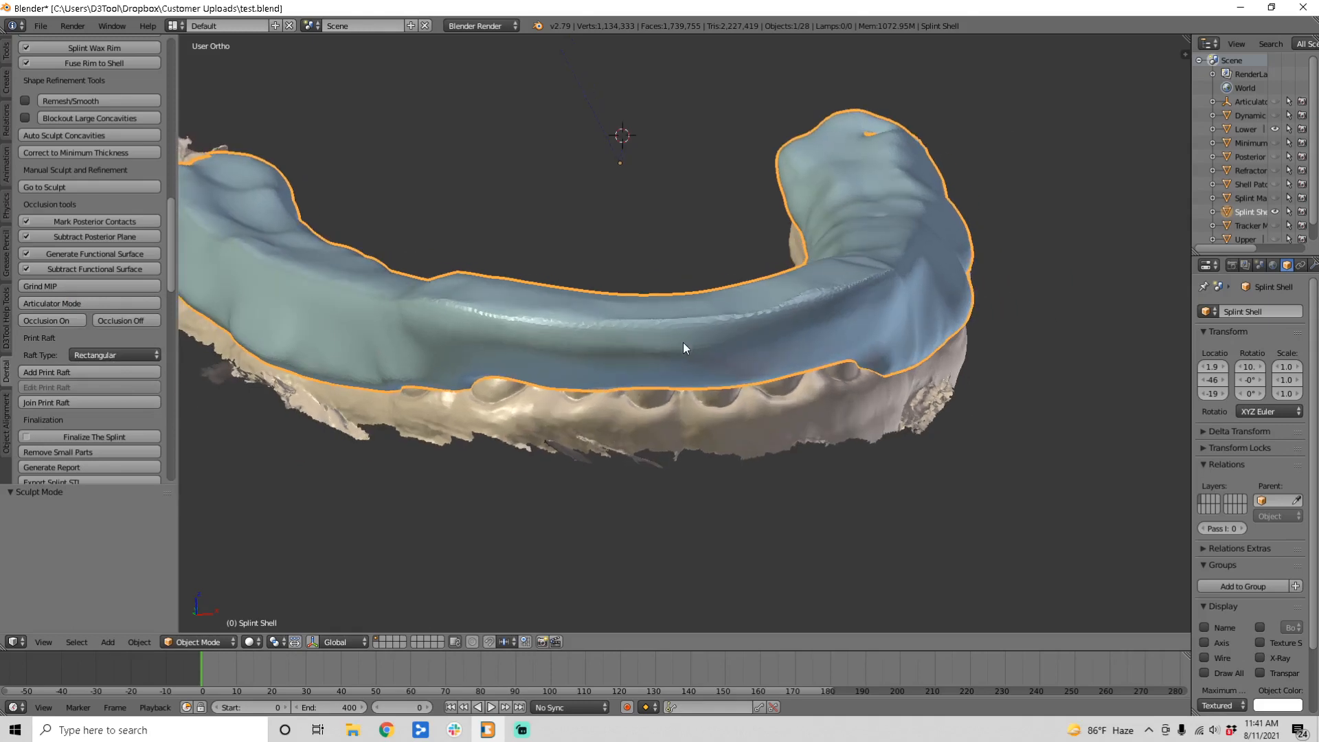
Step: Place the 3D cursor on the splint's front and bring up the Print Platform settings
click(695, 324)
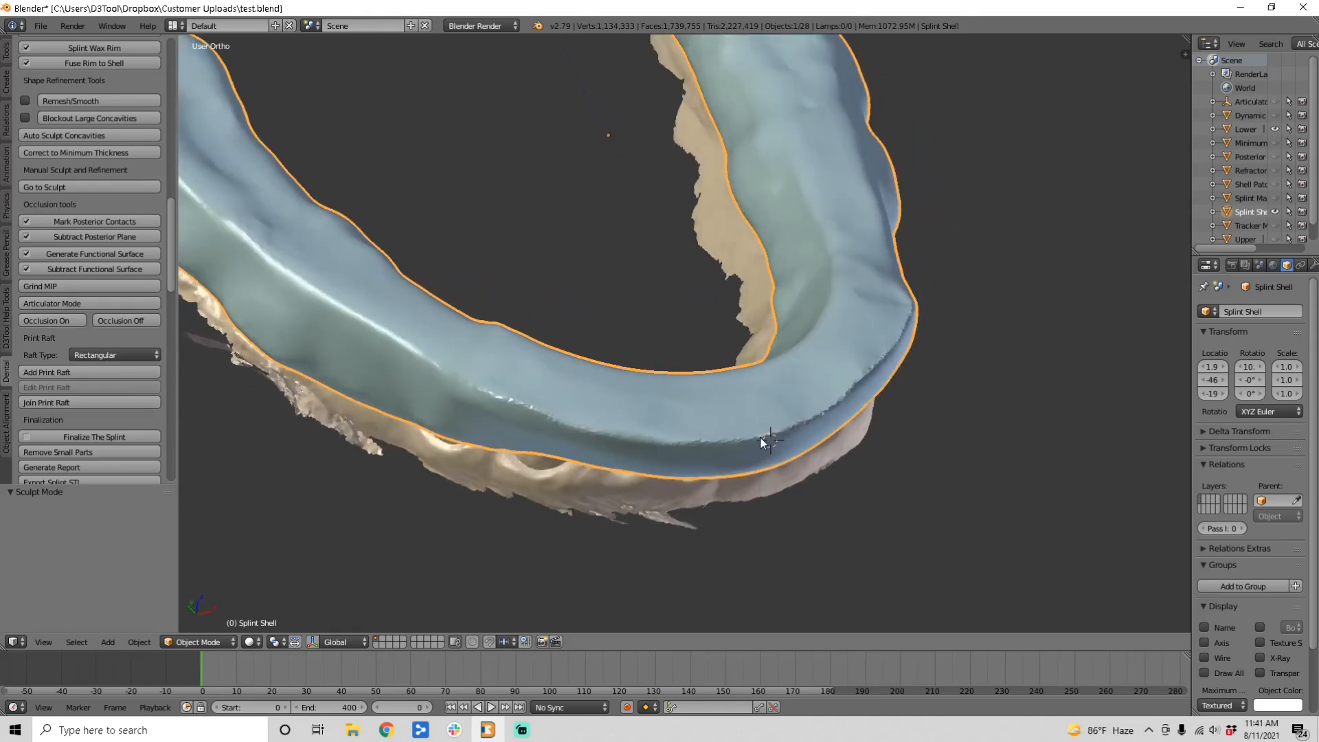
click(70, 374)
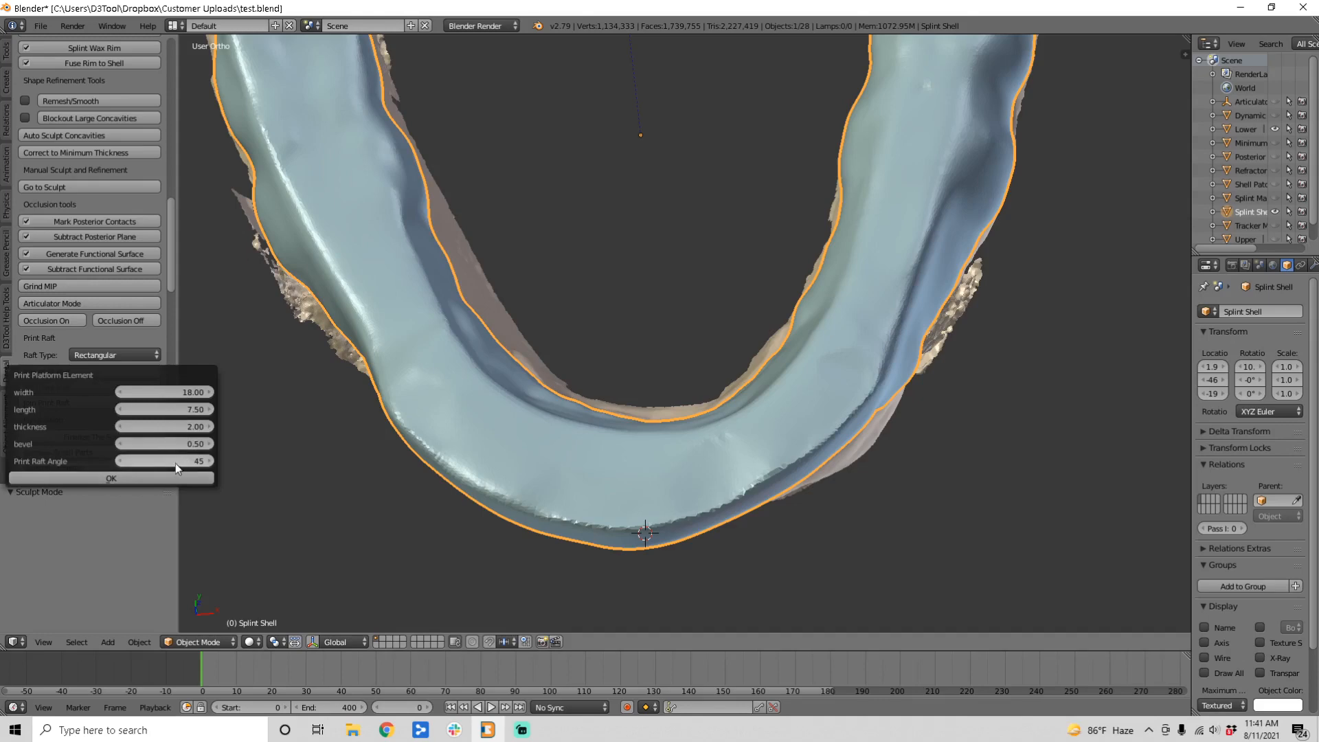
Step: Create the Anterior Platform at the splint front and view it from an oblique side angle
click(165, 480)
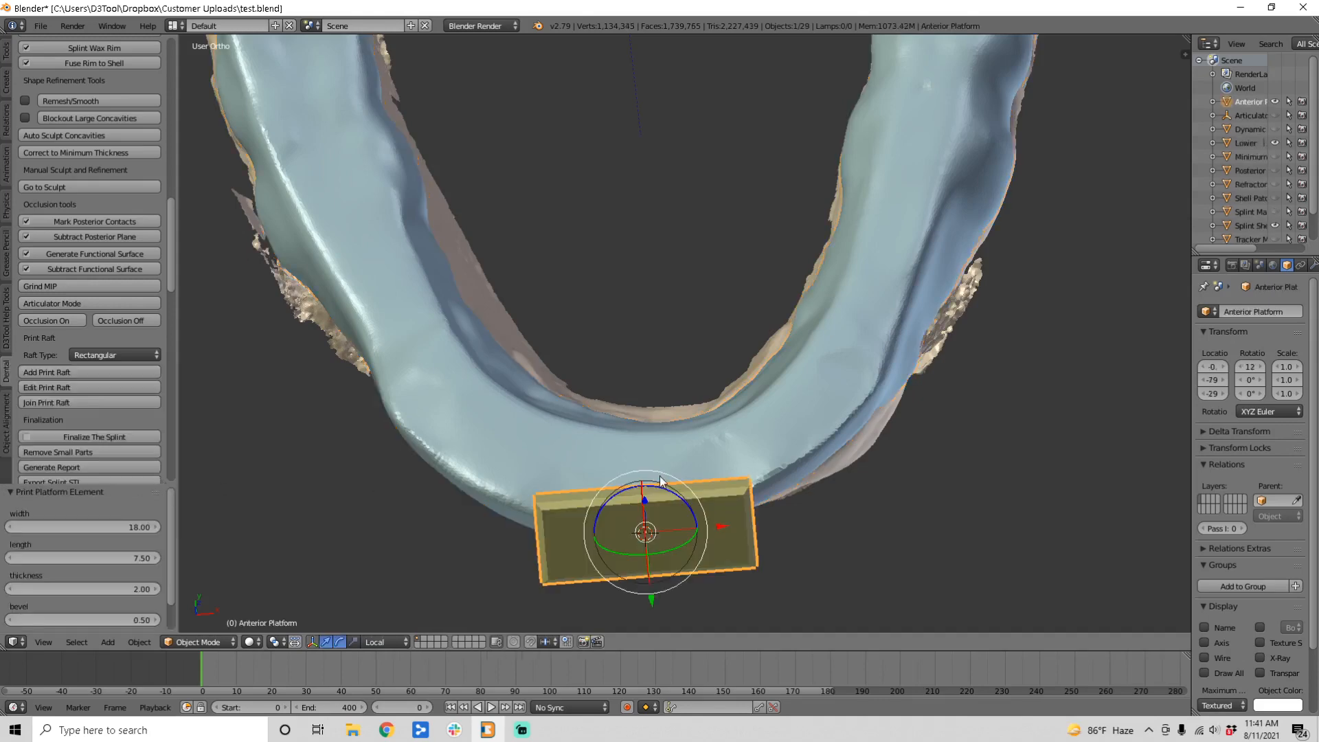
middle_drag(639, 330, 865, 452)
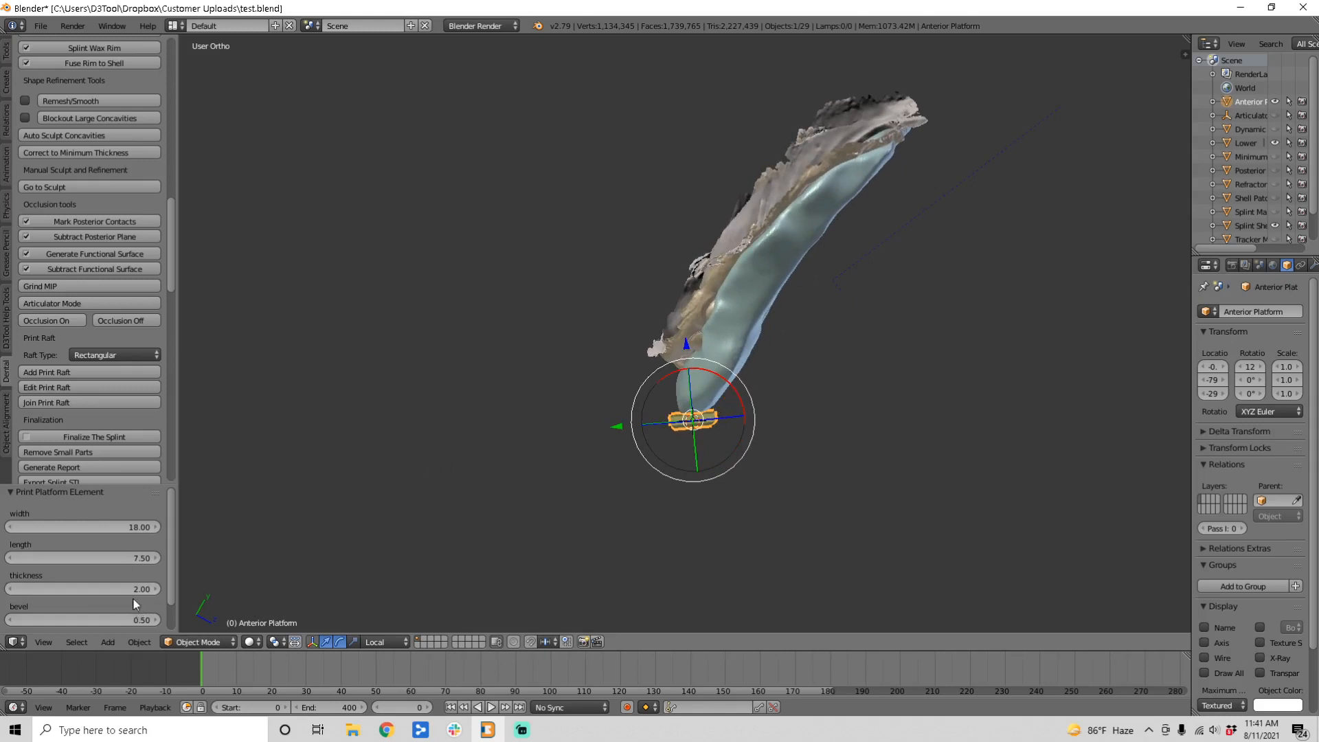
scroll(131, 598, down, 2)
scroll(614, 447, up, 3)
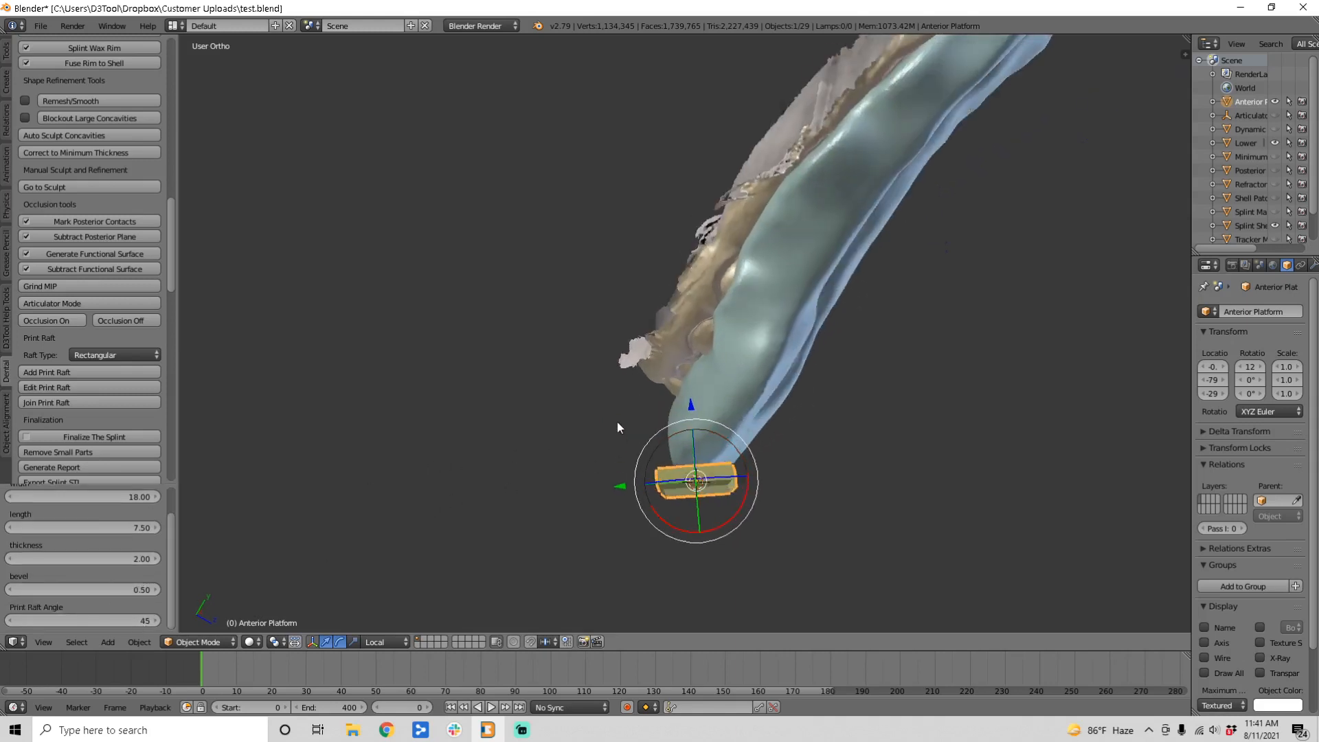
Step: Edit the Anterior Platform to width 20.67 and length 8.80, then join it onto the splint
click(55, 387)
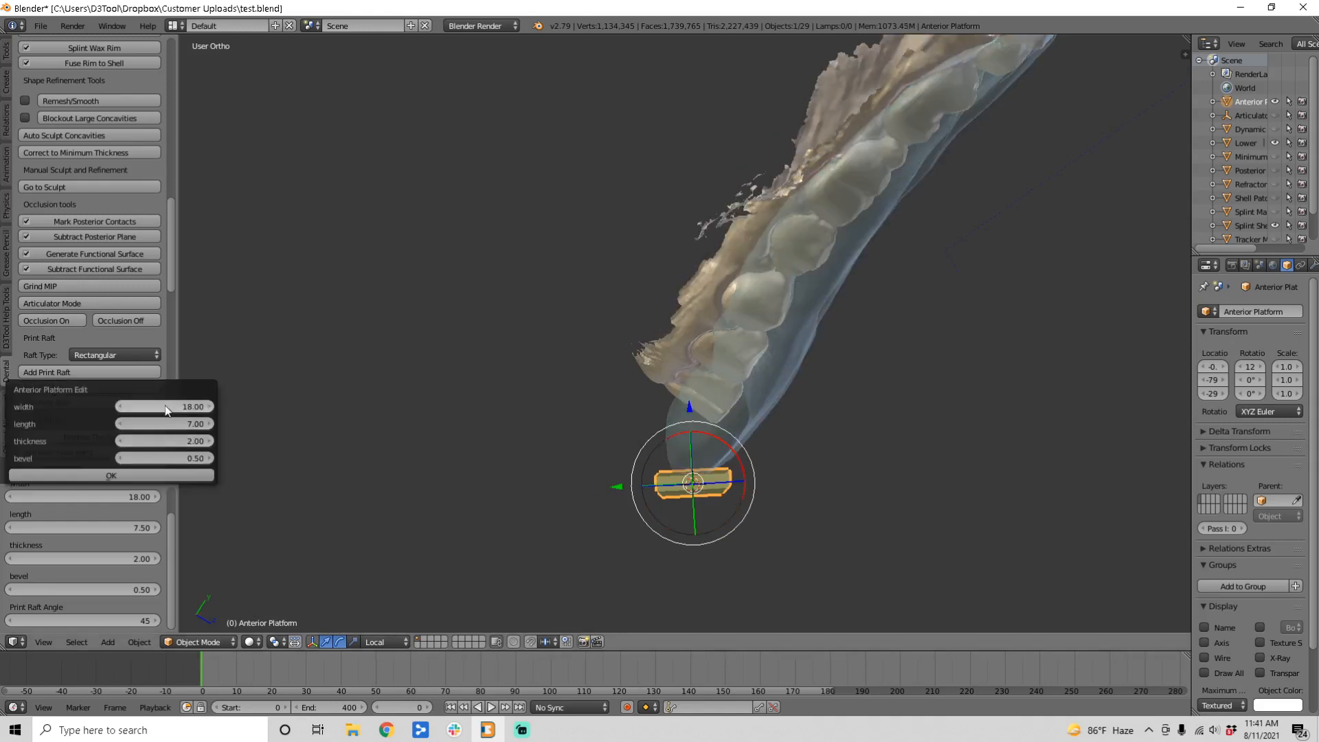
mouse_move(165, 405)
mouse_down()
mouse_move(189, 424)
mouse_move(168, 424)
mouse_up()
click(164, 477)
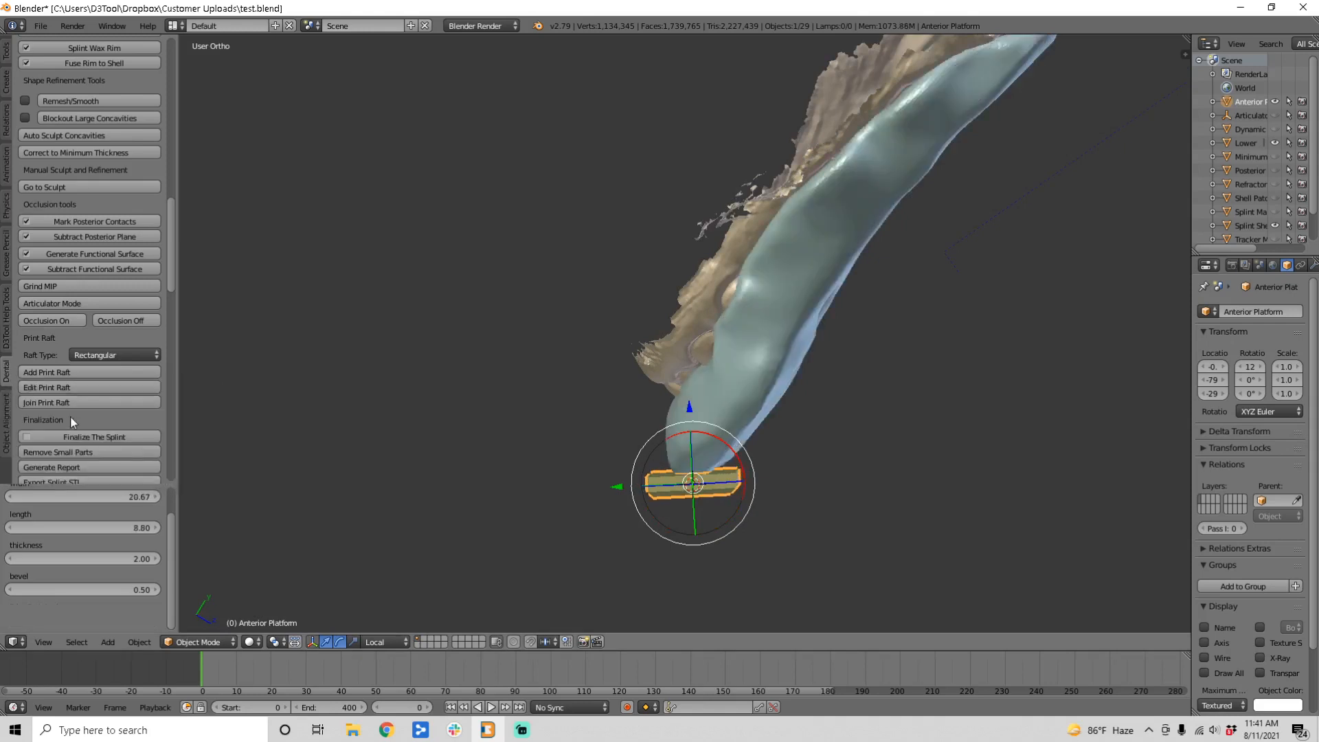
click(55, 404)
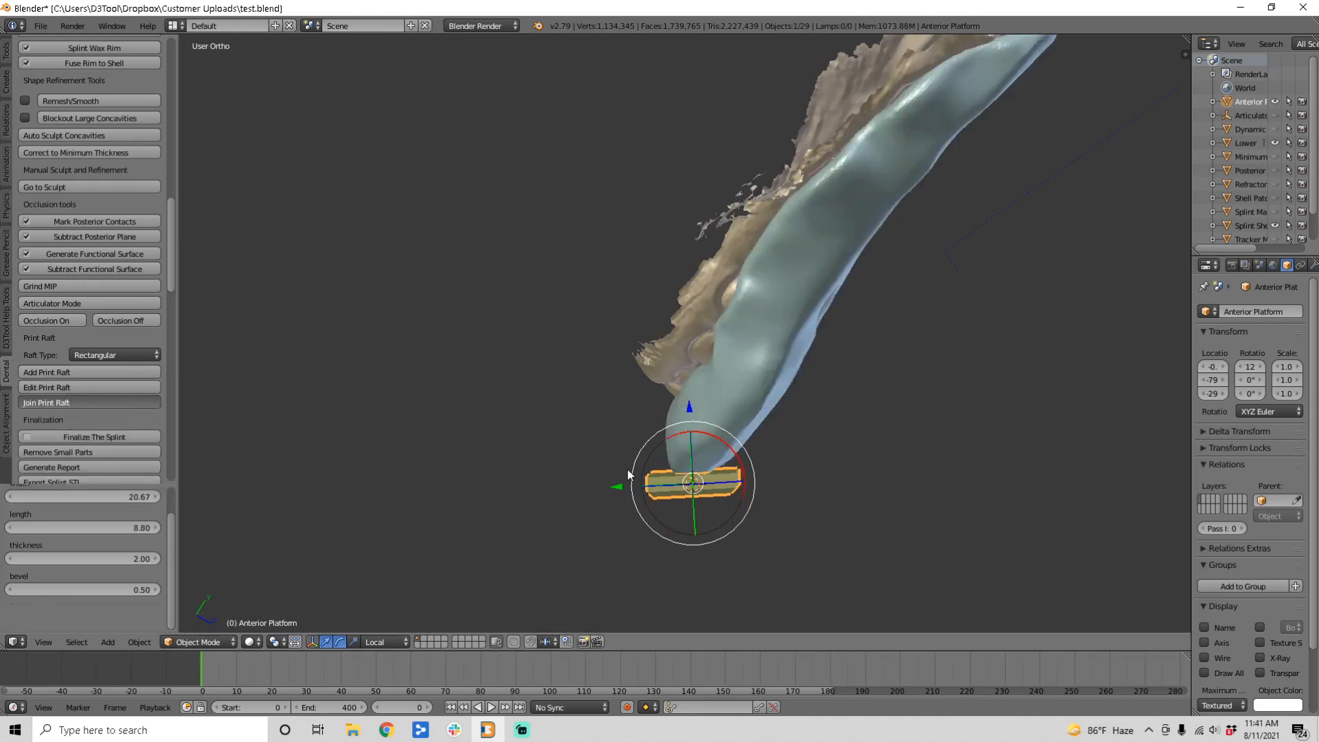
middle_drag(641, 444, 524, 433)
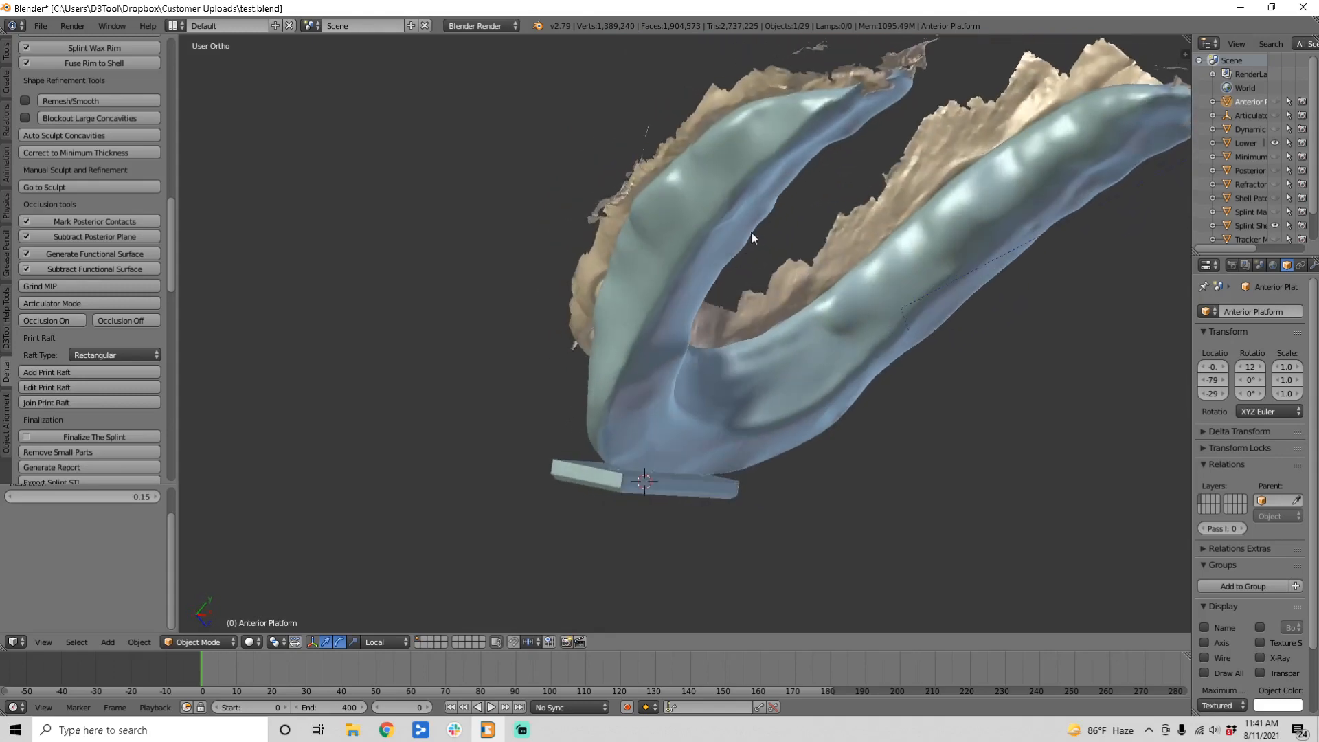
Step: Undo the raft join, edit and creation to return to the bare splint
middle_drag(659, 380, 714, 415)
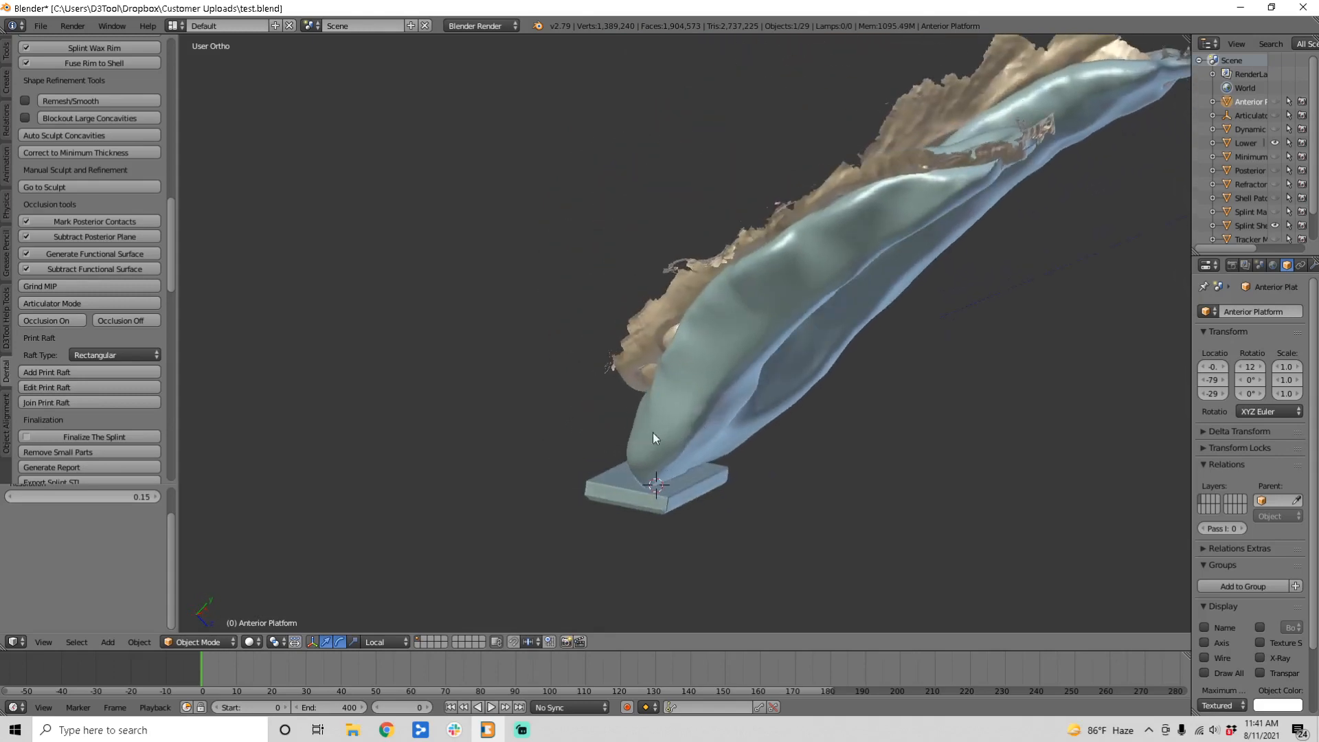
key(ctrl+z)
key(ctrl+z)
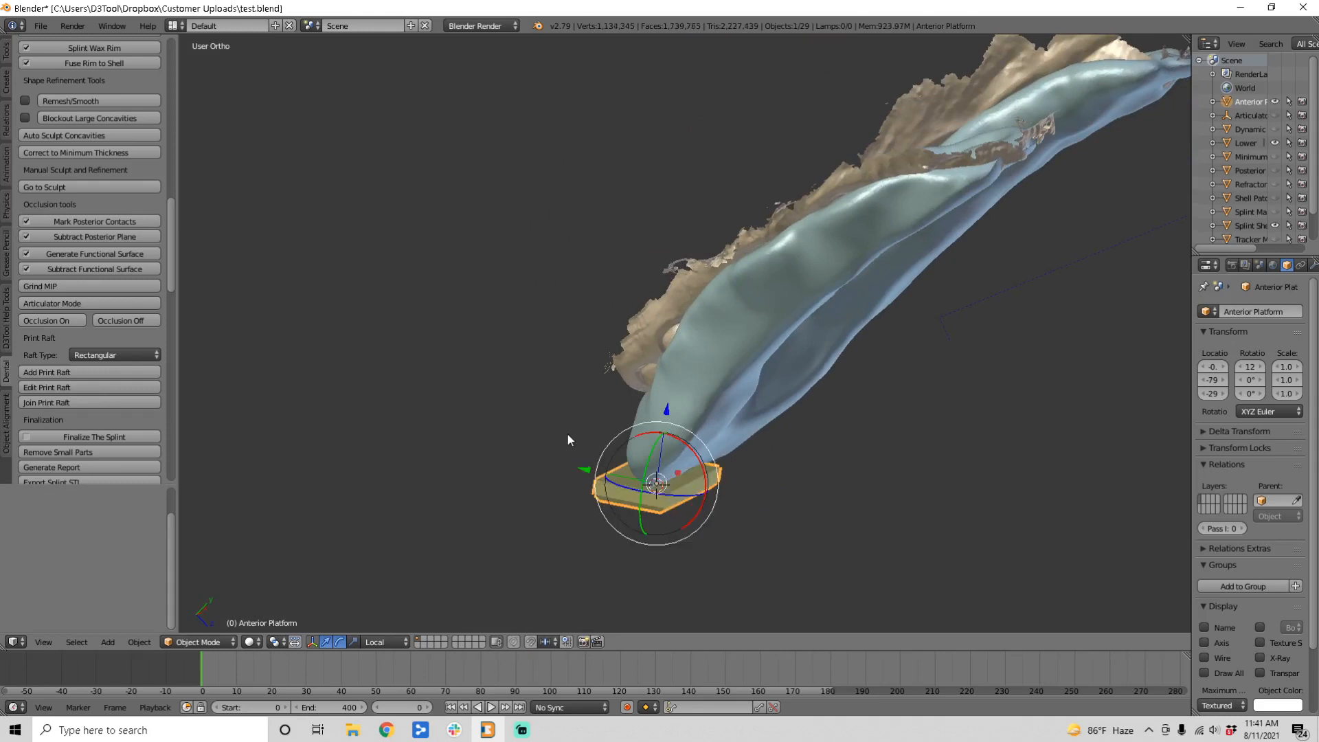
key(ctrl+z)
middle_drag(568, 436, 664, 418)
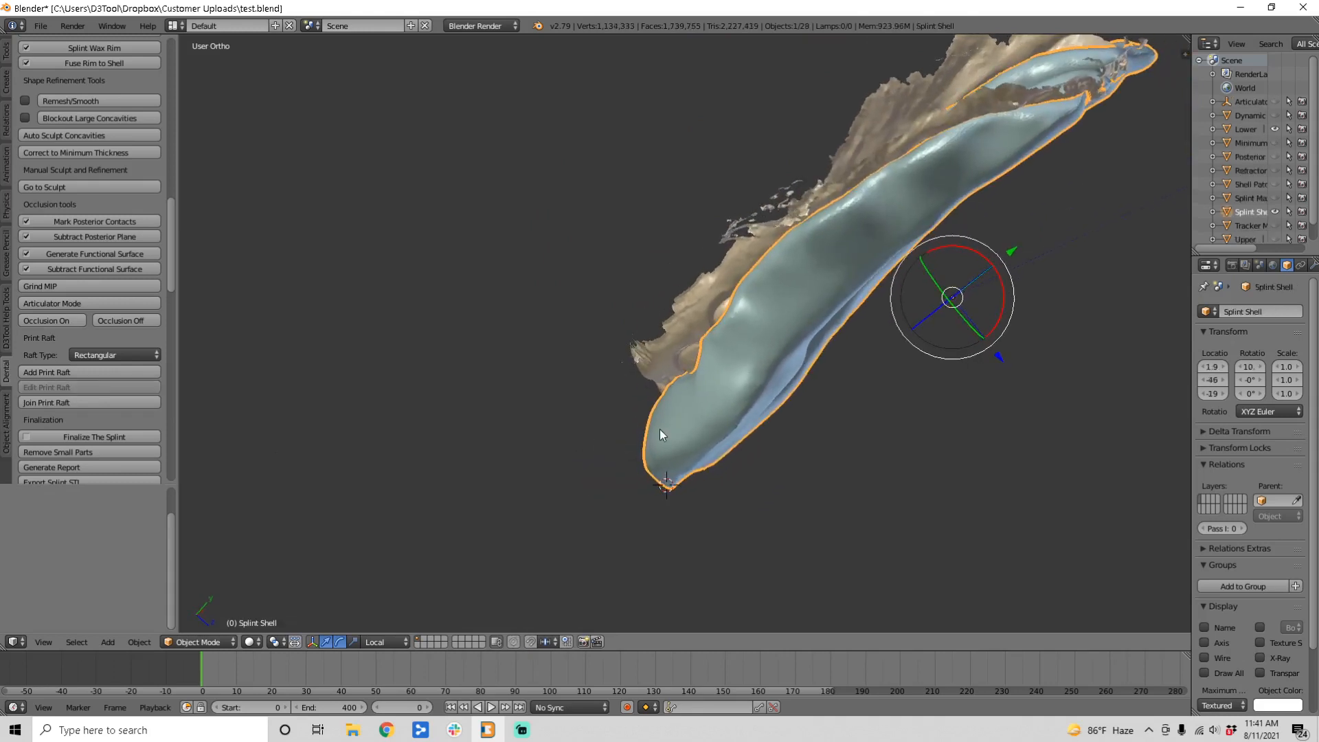
Step: Set the Raft Type to Vu Le Style and view the U-shaped arch from above
click(99, 353)
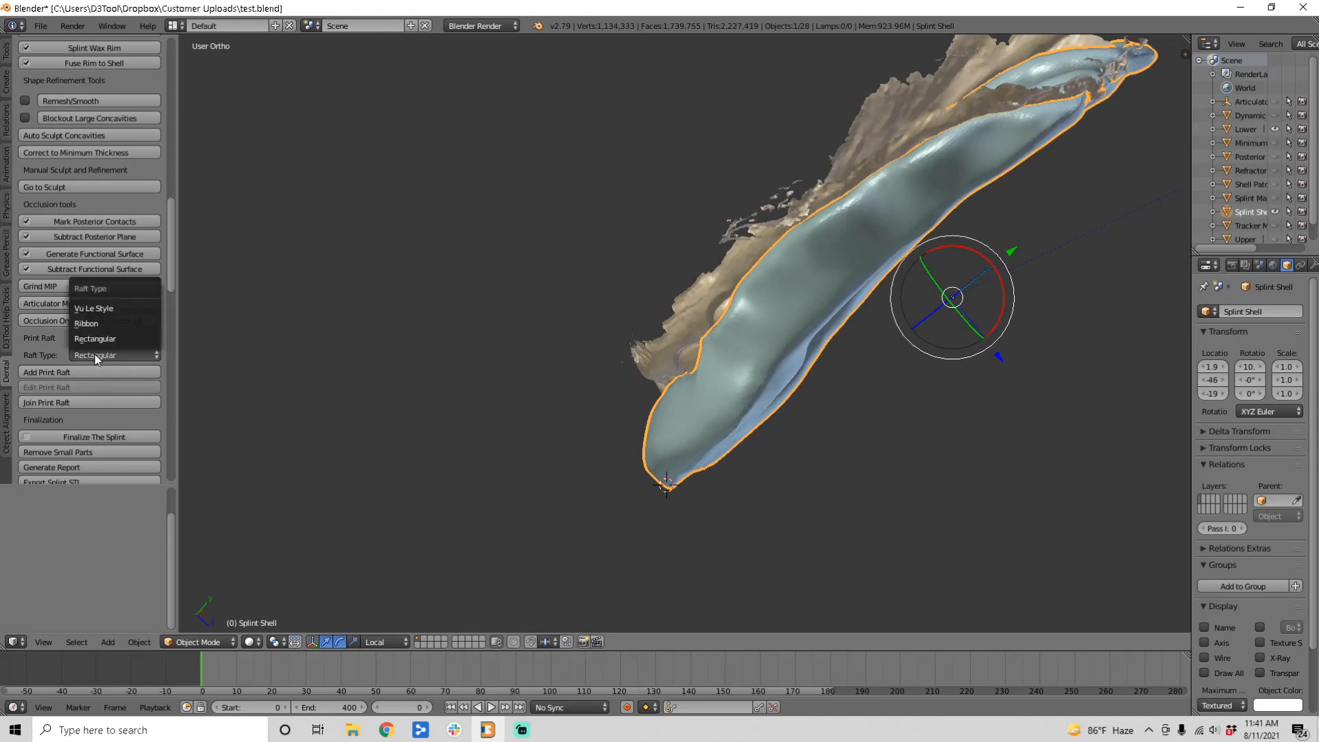
click(109, 309)
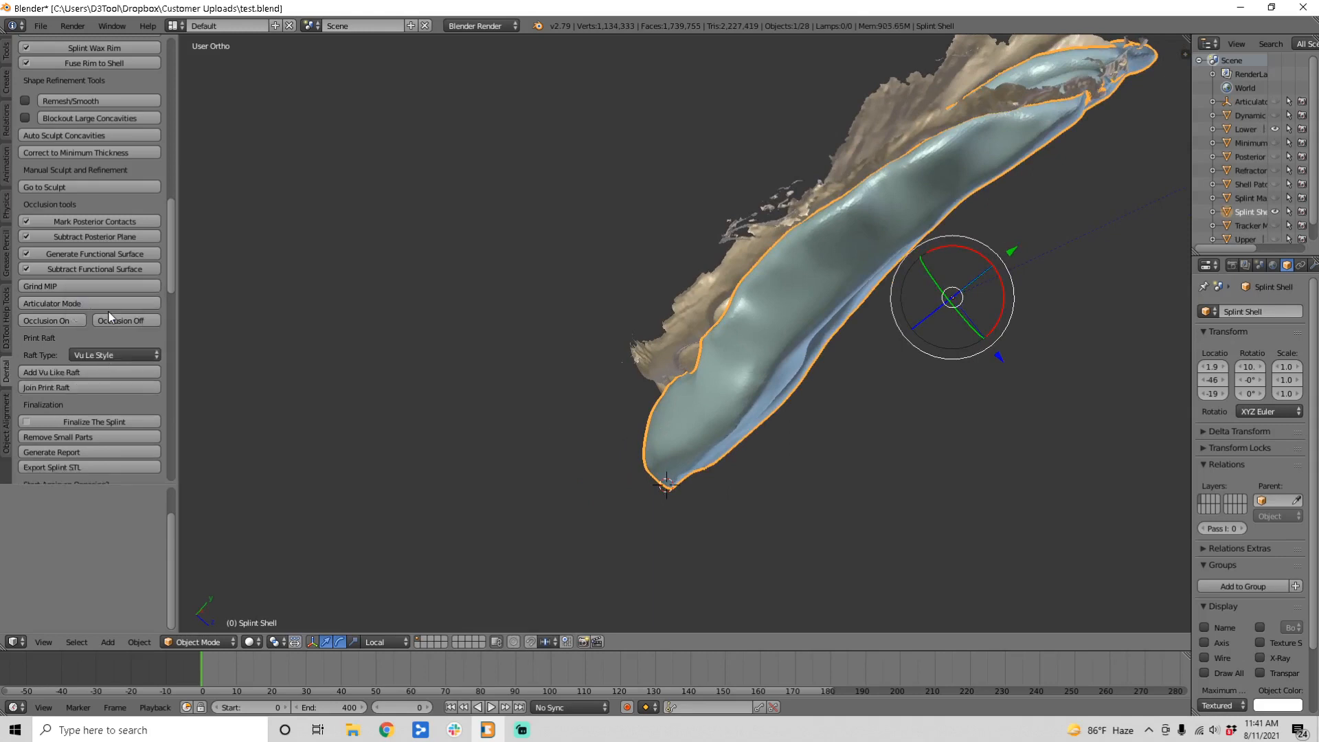
middle_drag(900, 357, 646, 307)
middle_drag(664, 475, 639, 452)
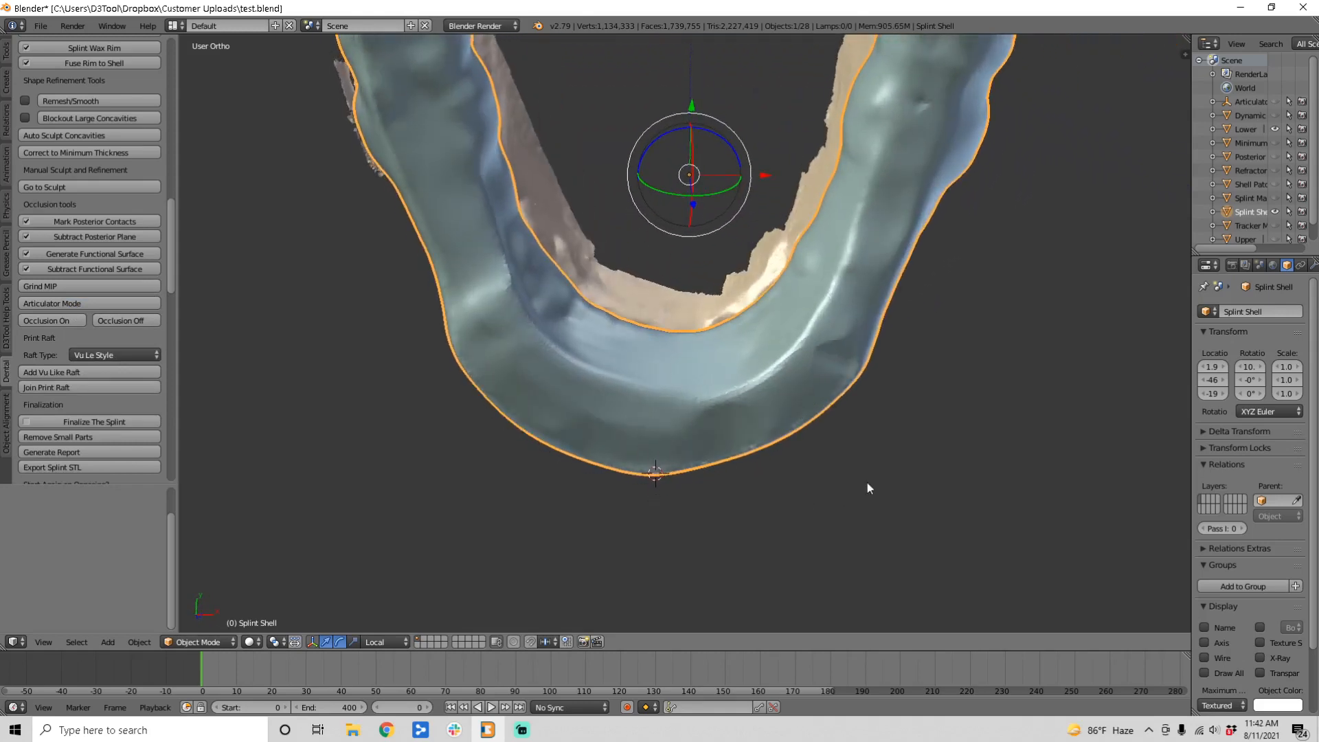
Step: Sketch grease-pencil guides on the arch: a midline vertical, a base horizontal and diagonals
middle_drag(867, 483, 839, 464)
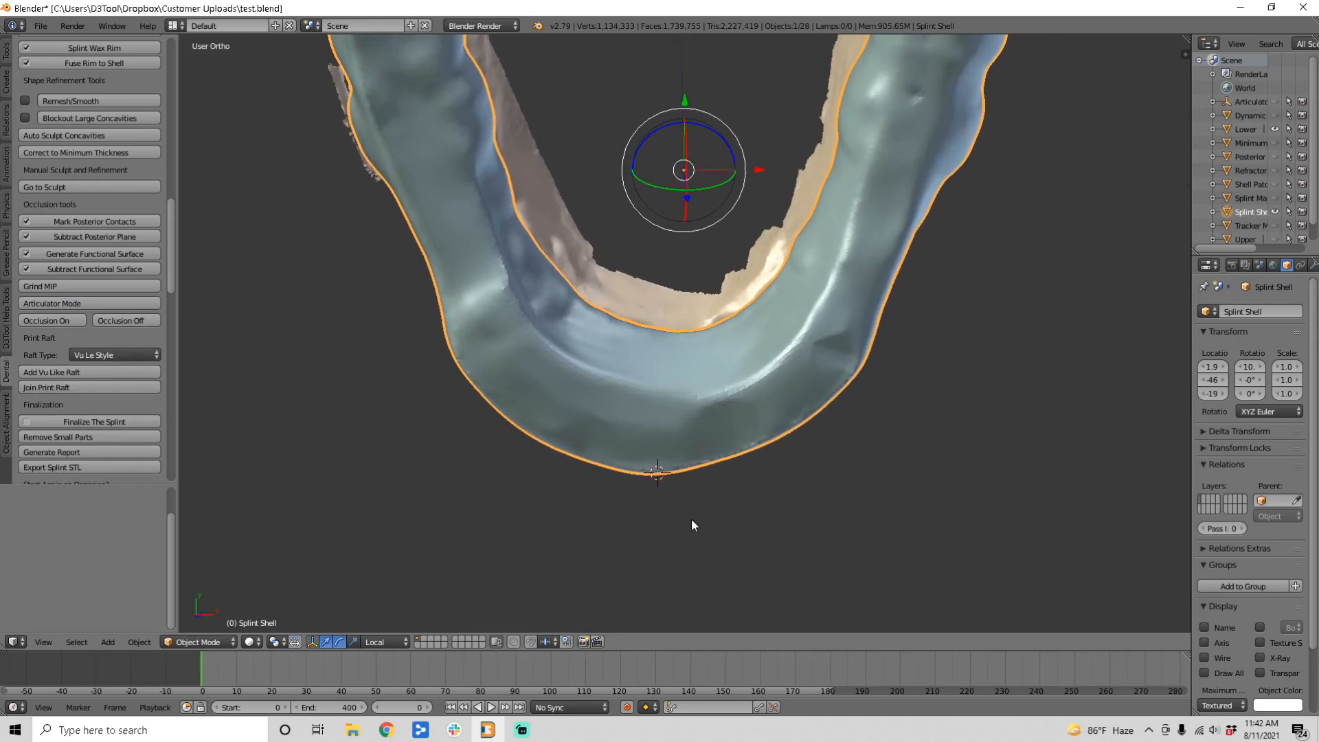
middle_drag(669, 442, 662, 473)
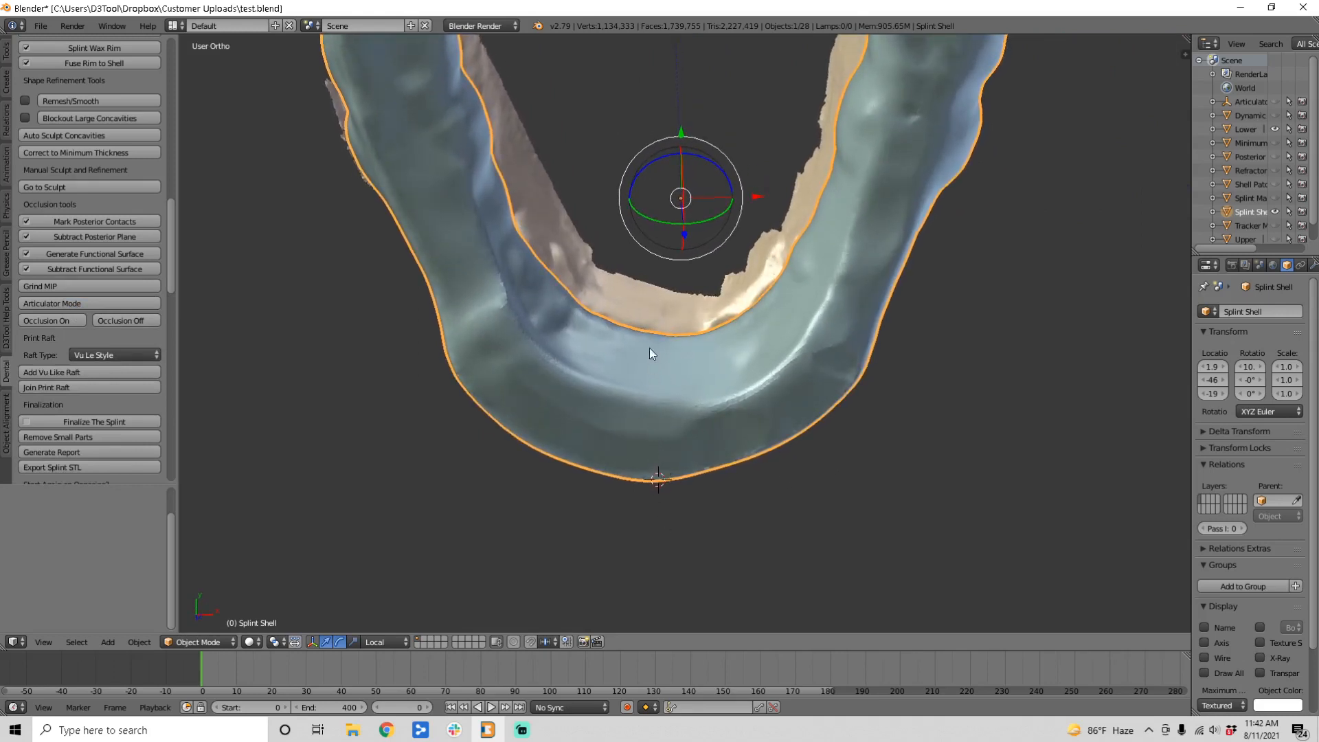
drag(646, 328, 657, 532)
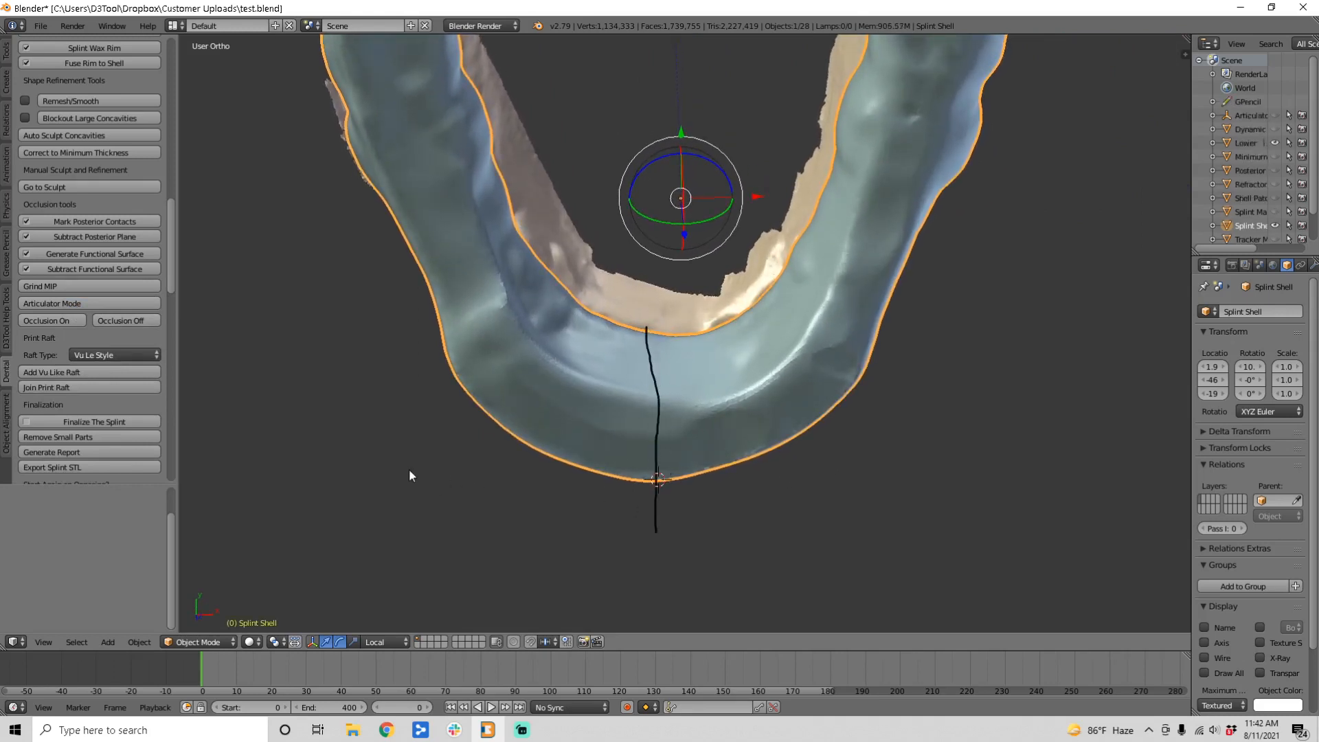
drag(410, 471, 955, 471)
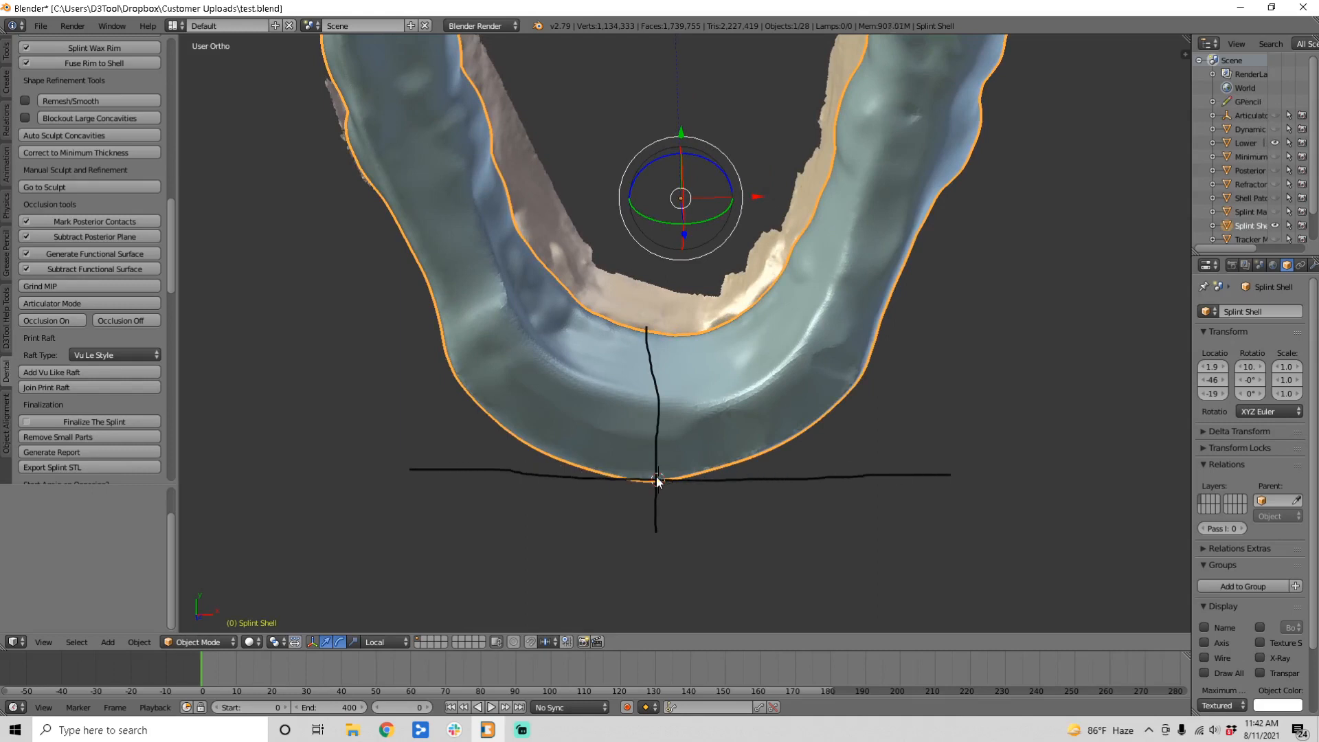
drag(658, 479, 820, 358)
mouse_move(657, 479)
mouse_down()
mouse_move(817, 447)
mouse_move(780, 436)
mouse_move(677, 461)
mouse_move(704, 487)
mouse_move(783, 448)
mouse_up()
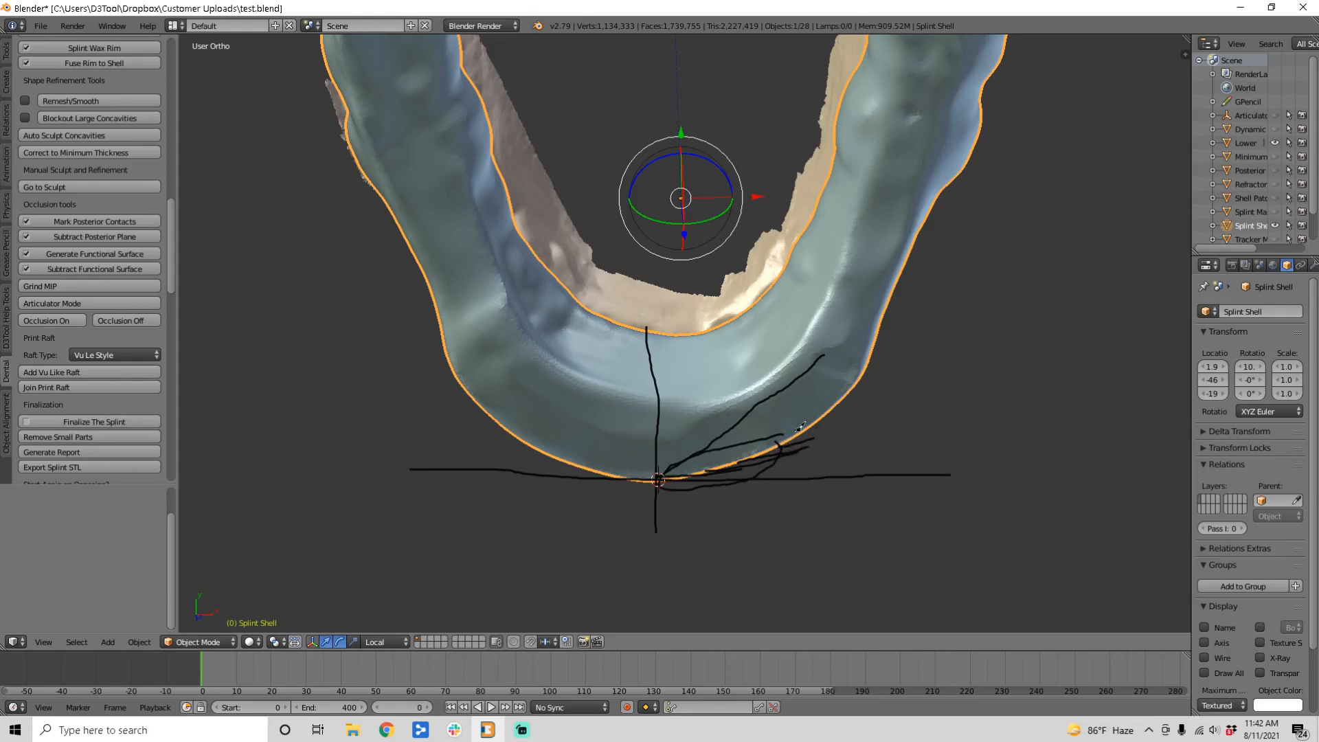
Step: Add more guide strokes on the right of the arch and show the properties shelf
mouse_move(793, 365)
mouse_down()
mouse_move(798, 430)
mouse_move(948, 437)
mouse_up()
drag(806, 425, 887, 371)
drag(836, 430, 835, 417)
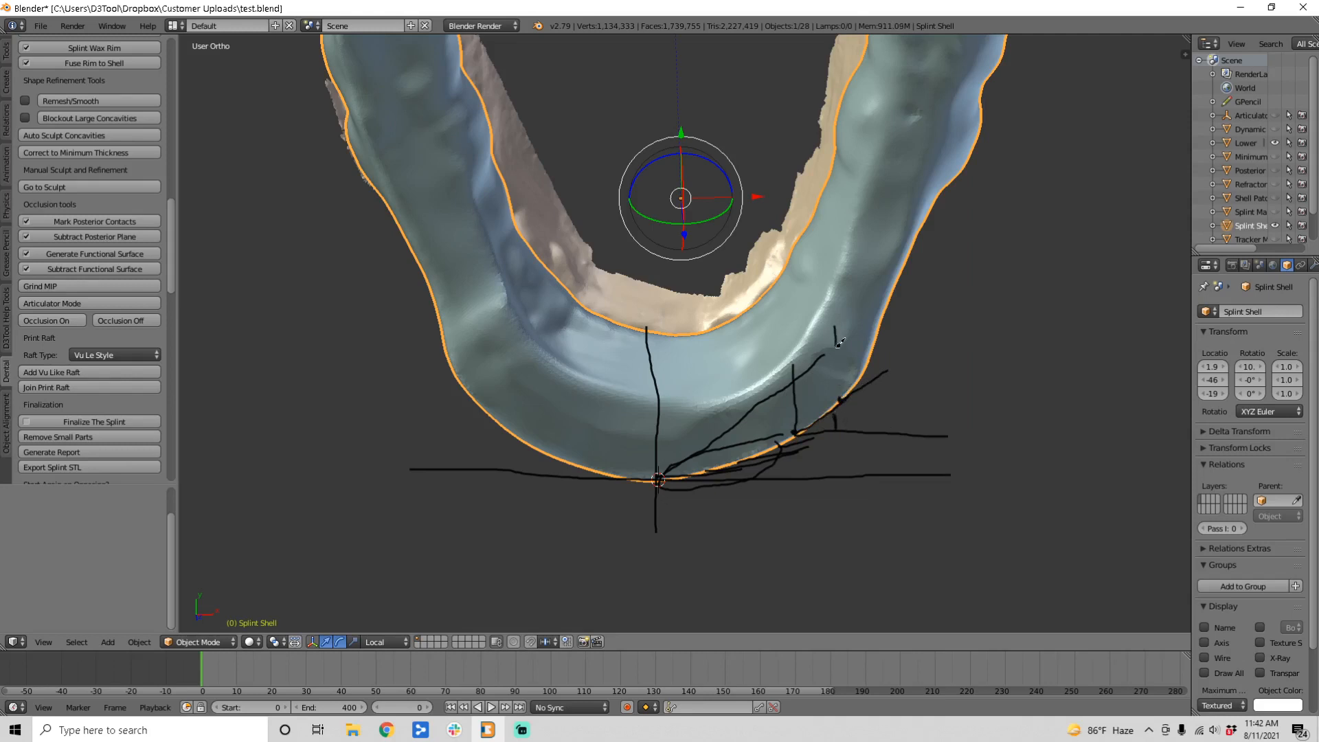
mouse_move(838, 344)
mouse_down()
mouse_move(841, 397)
mouse_move(967, 404)
mouse_up()
drag(840, 400, 905, 331)
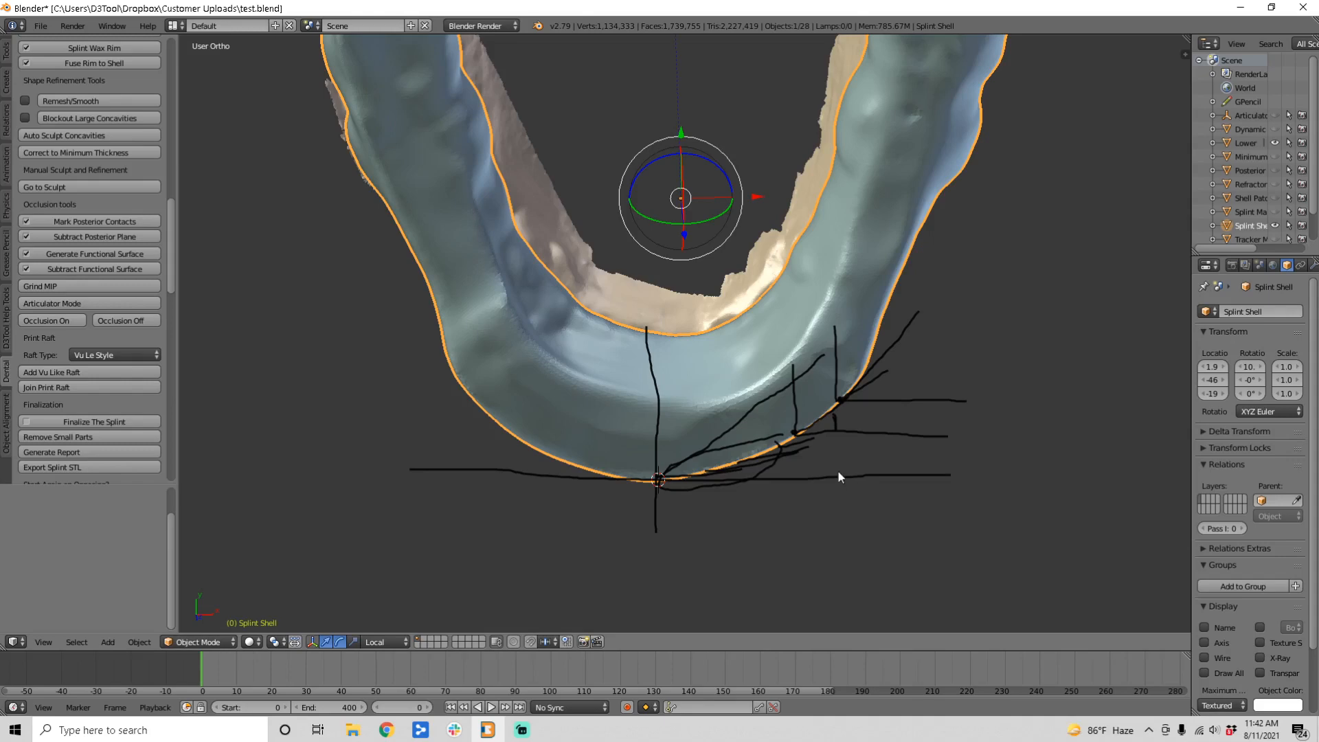
key(n)
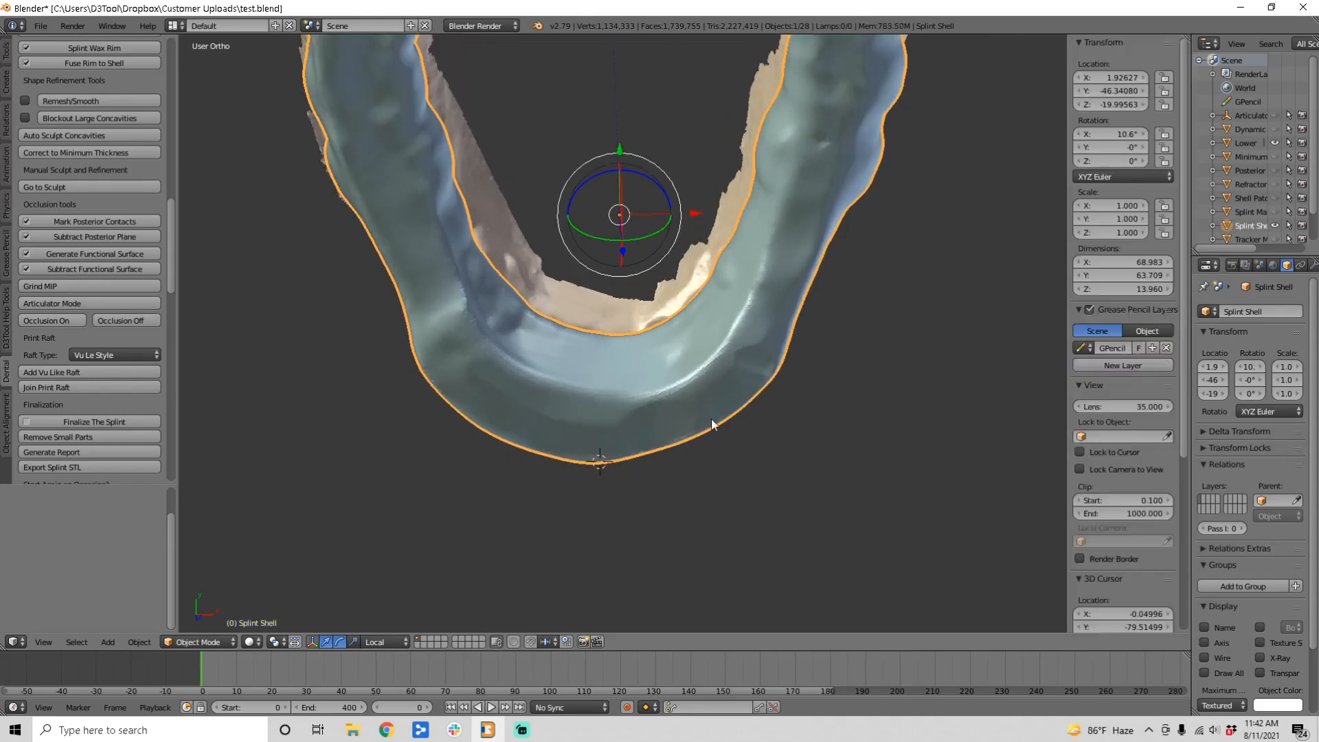
Step: Sketch a line from the splint's front tip, then delete that grease-pencil layer
middle_drag(790, 380, 654, 435)
drag(658, 454, 460, 172)
click(1167, 379)
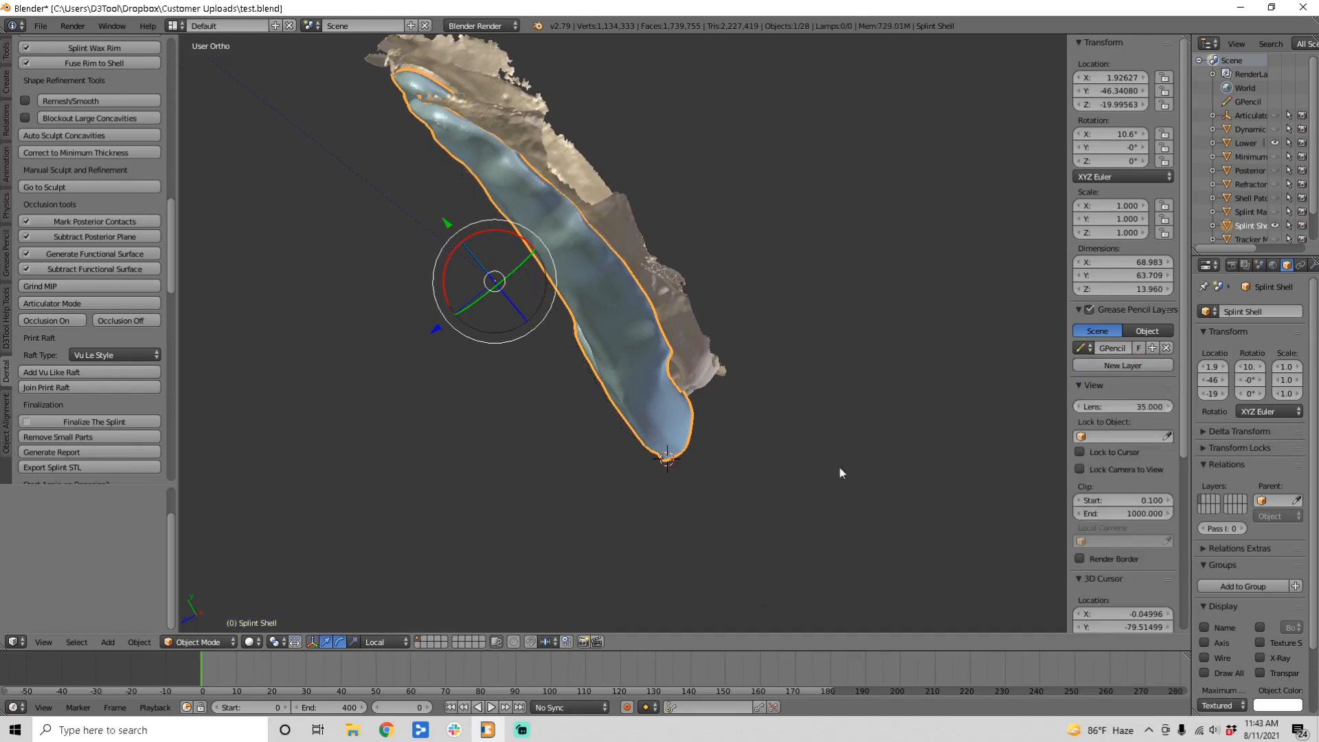
mouse_move(839, 471)
middle_down()
mouse_move(574, 450)
mouse_move(543, 431)
mouse_move(592, 521)
mouse_move(515, 462)
mouse_move(477, 393)
mouse_move(493, 482)
mouse_move(508, 490)
middle_up()
scroll(476, 393, up, 3)
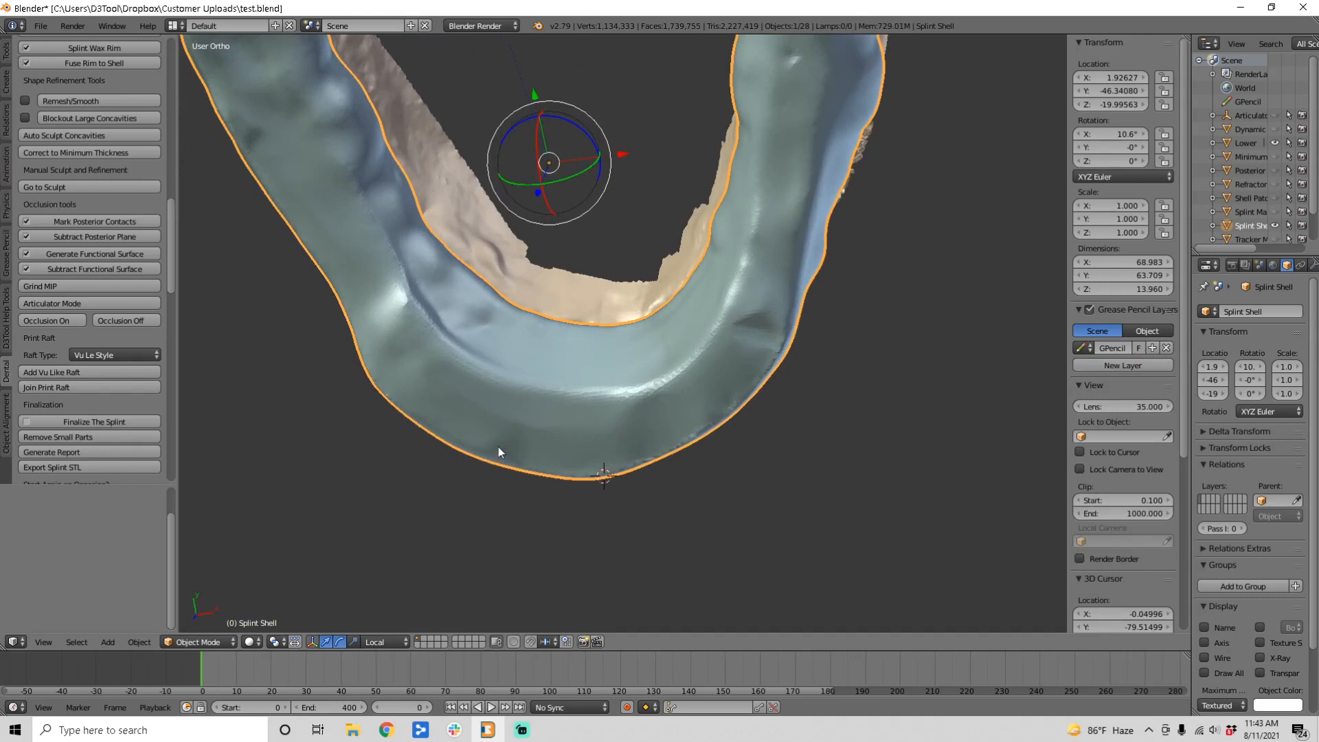
Step: Trace and erase a stroke along the splint's front edge, delete the layer, and hide the shelf
mouse_move(499, 447)
mouse_down()
mouse_move(443, 435)
mouse_move(536, 479)
mouse_move(616, 485)
mouse_move(701, 455)
mouse_move(748, 417)
mouse_move(754, 385)
mouse_move(589, 447)
mouse_move(506, 454)
mouse_move(468, 435)
mouse_up()
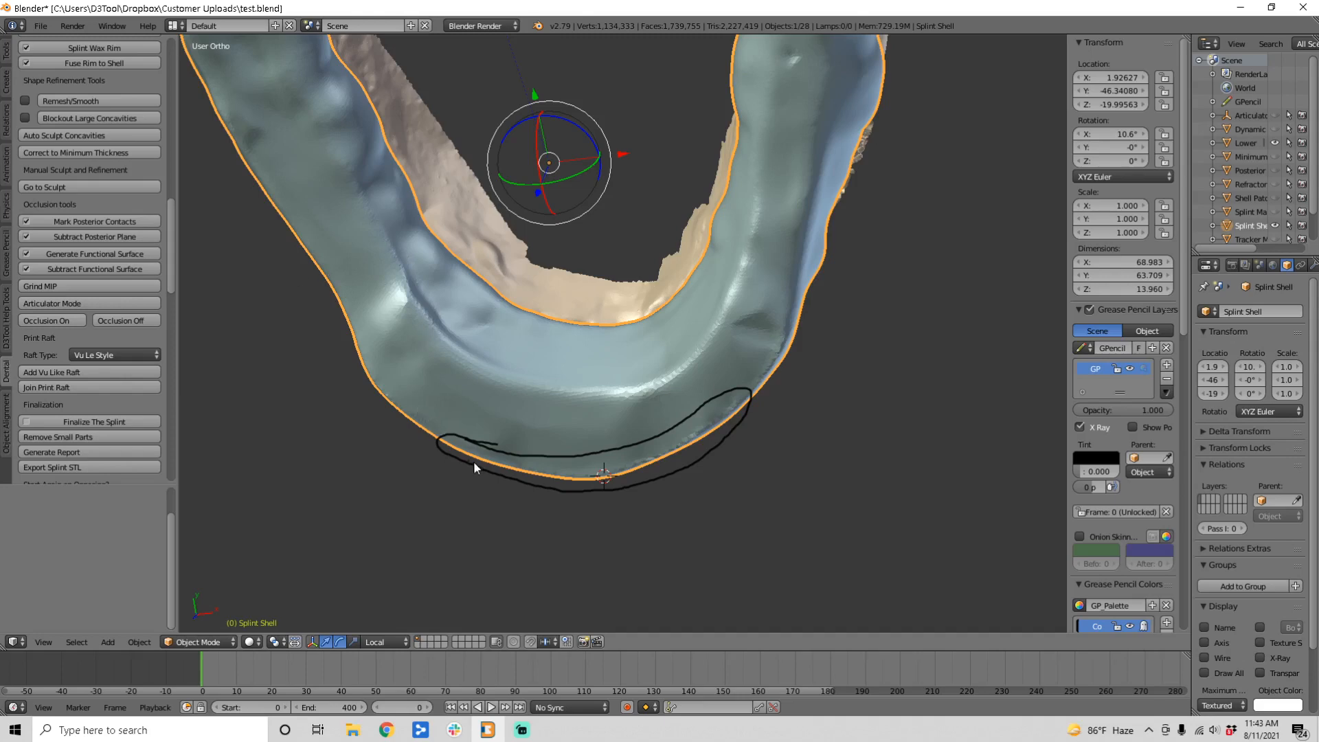
right_drag(481, 459, 464, 448)
click(1167, 378)
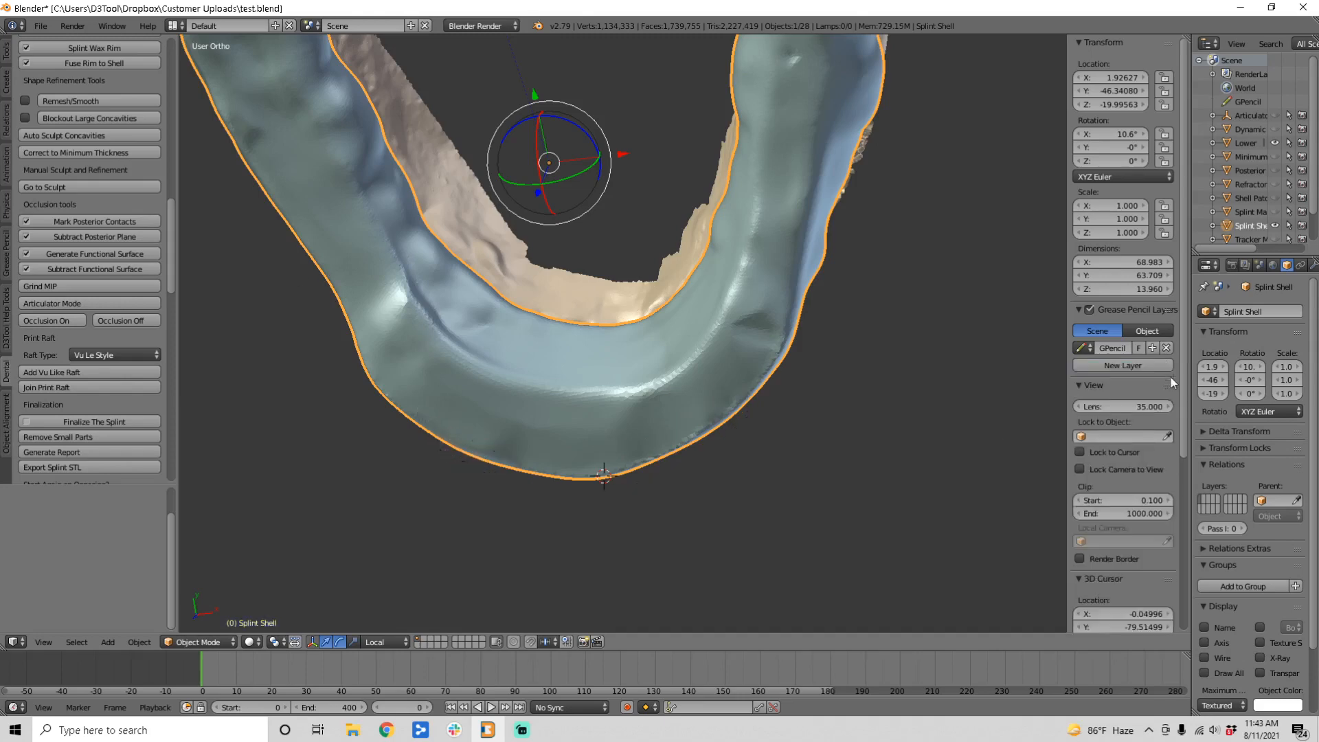
key(n)
middle_drag(618, 375, 373, 422)
Step: Add a Vu-style raft under the splint and shift it sideways to -2.070
click(63, 373)
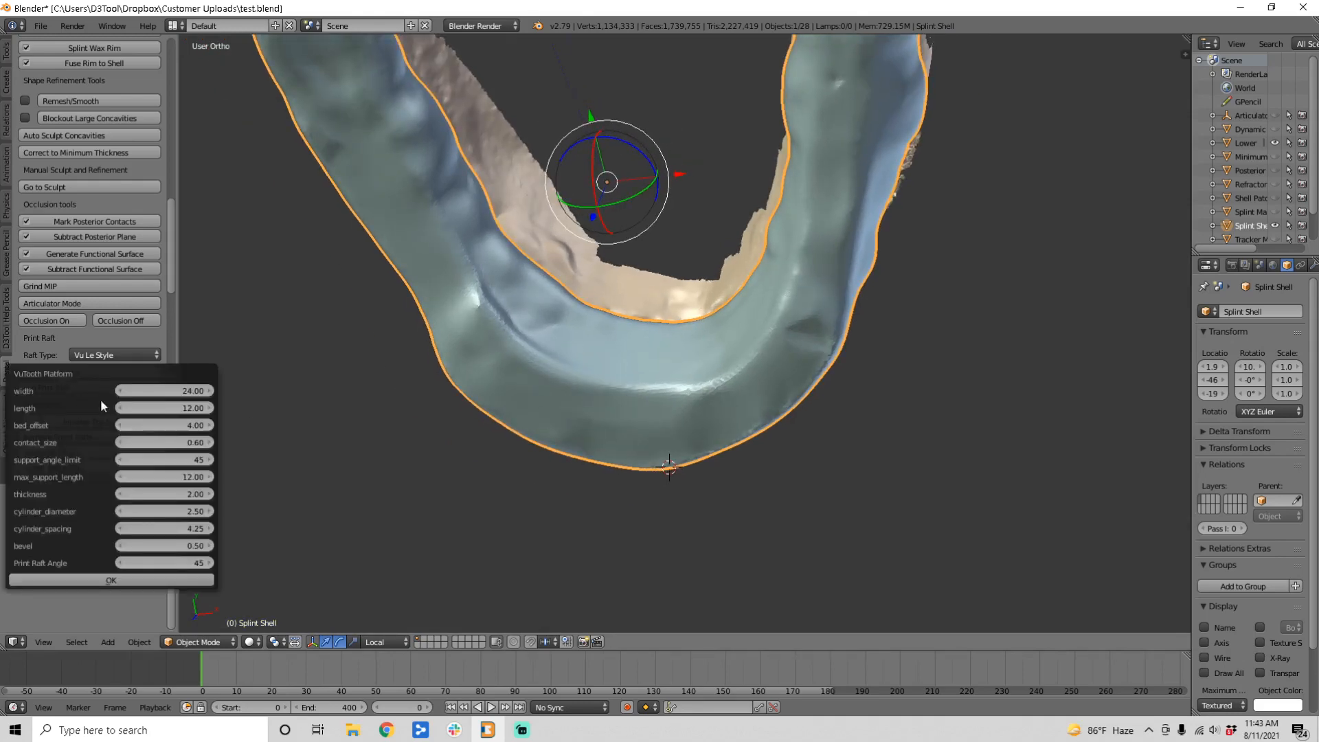
click(146, 580)
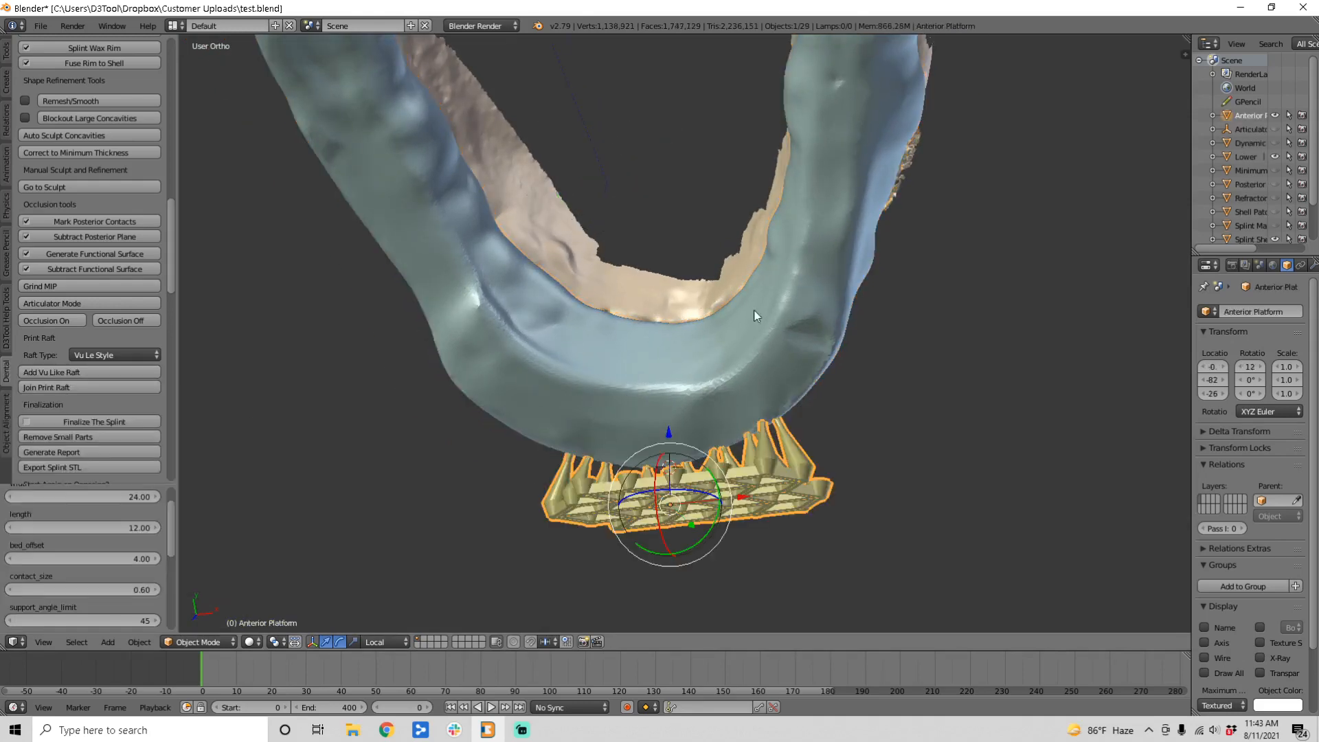
middle_drag(753, 311, 688, 430)
middle_drag(608, 455, 659, 498)
drag(718, 496, 691, 489)
middle_drag(798, 360, 747, 416)
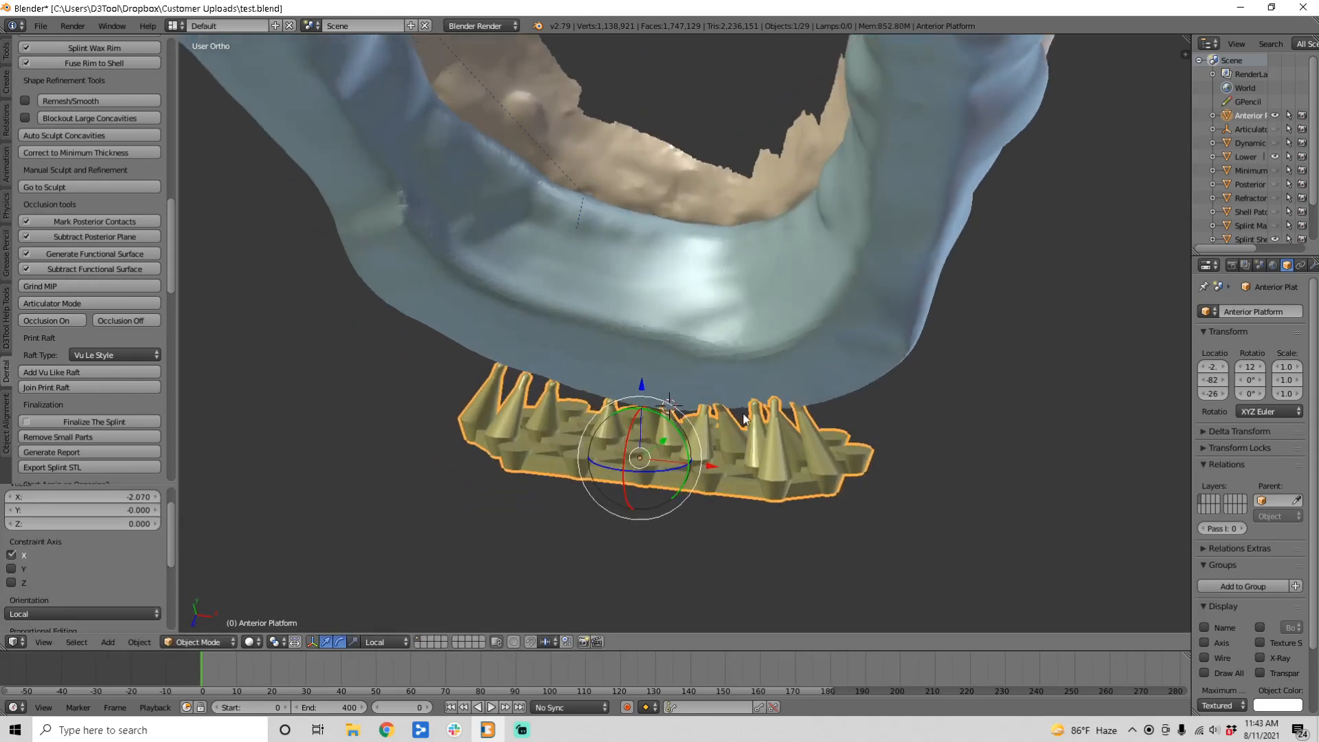
Step: Rebuild the Vu-style raft, nudge it along its Y axis, and reopen its VuTooth Platform settings
click(56, 373)
click(111, 580)
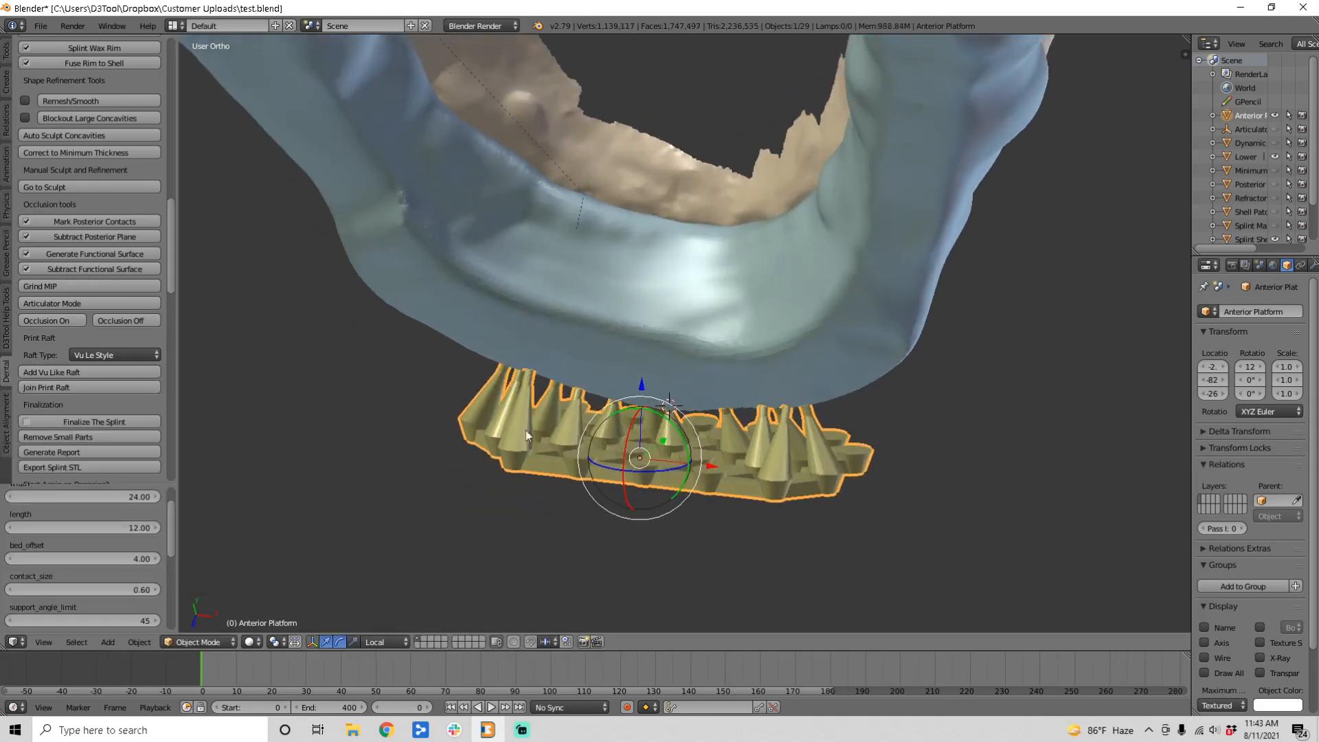
middle_drag(526, 430, 783, 412)
scroll(859, 422, up, 2)
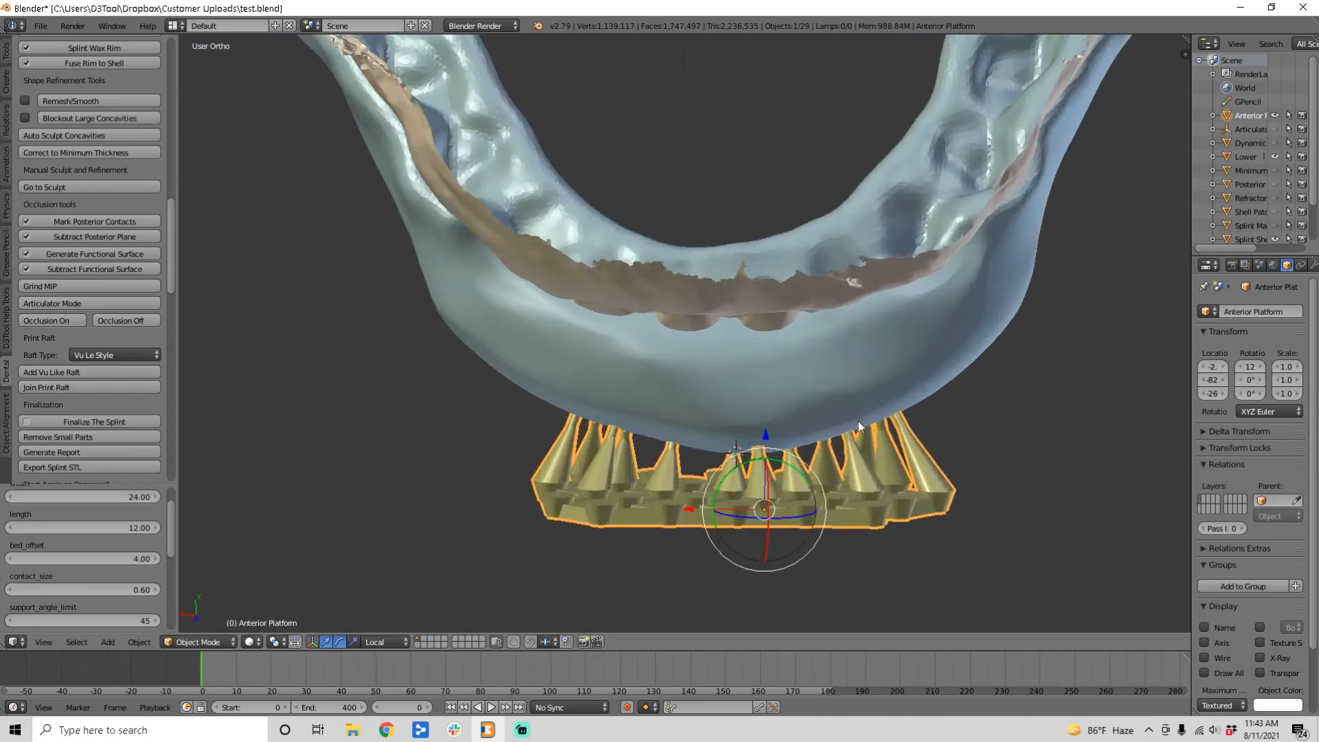
middle_drag(604, 423, 824, 379)
drag(811, 411, 795, 405)
click(68, 373)
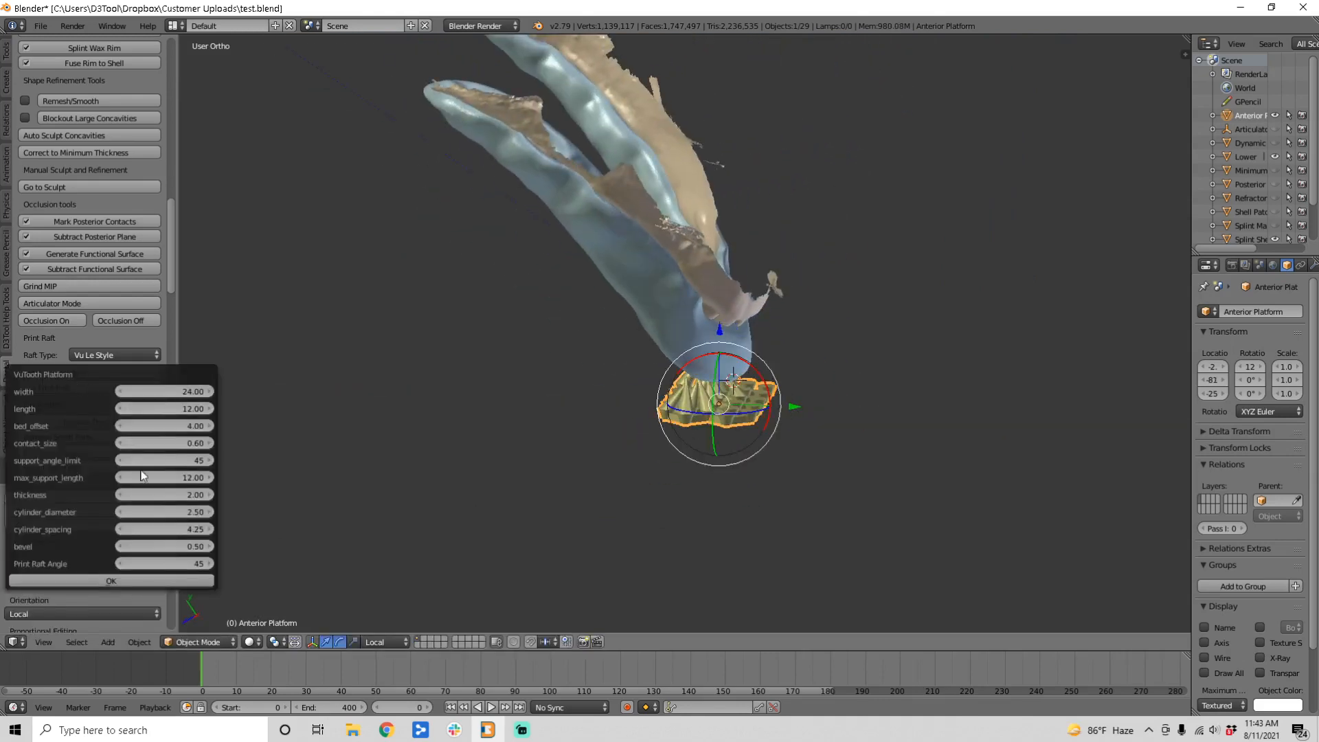
Step: Confirm the VuTooth Platform settings to rebuild the raft and inspect it from the side
click(112, 586)
scroll(901, 381, up, 2)
middle_drag(902, 382, 736, 469)
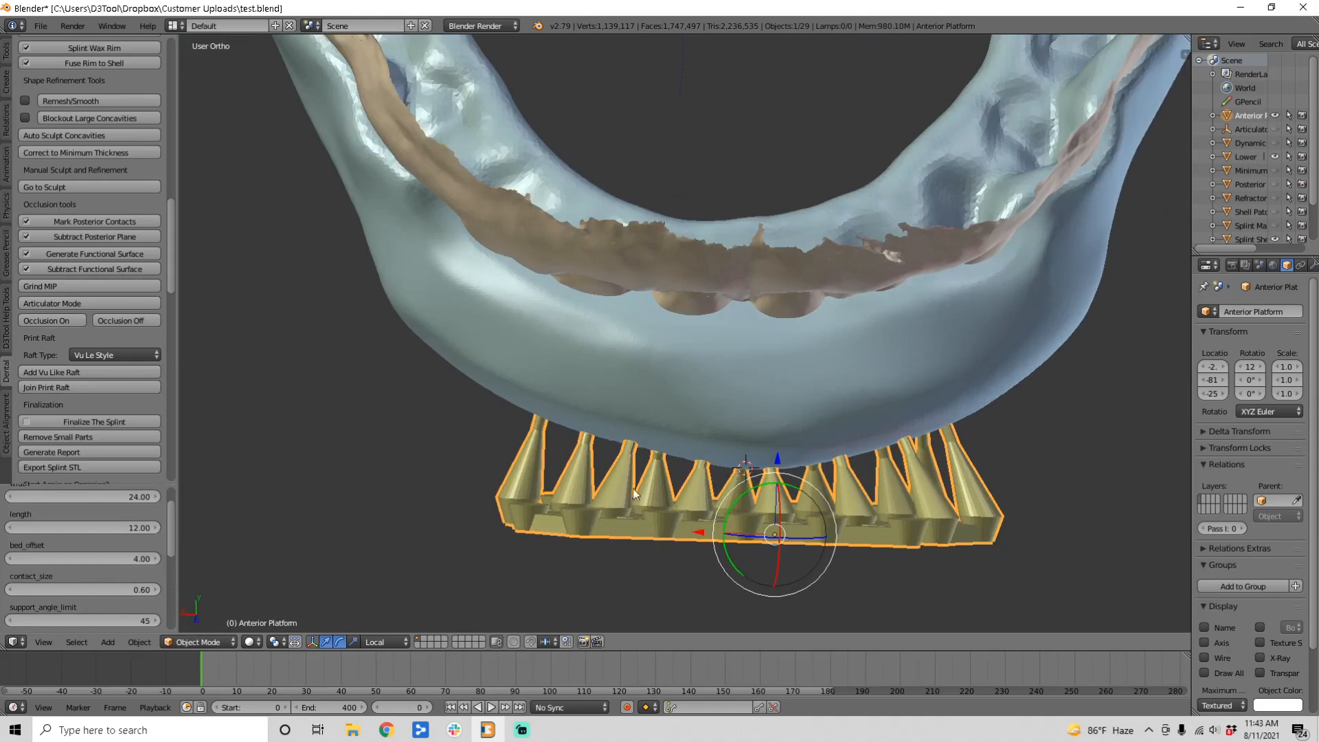
middle_drag(603, 418, 680, 414)
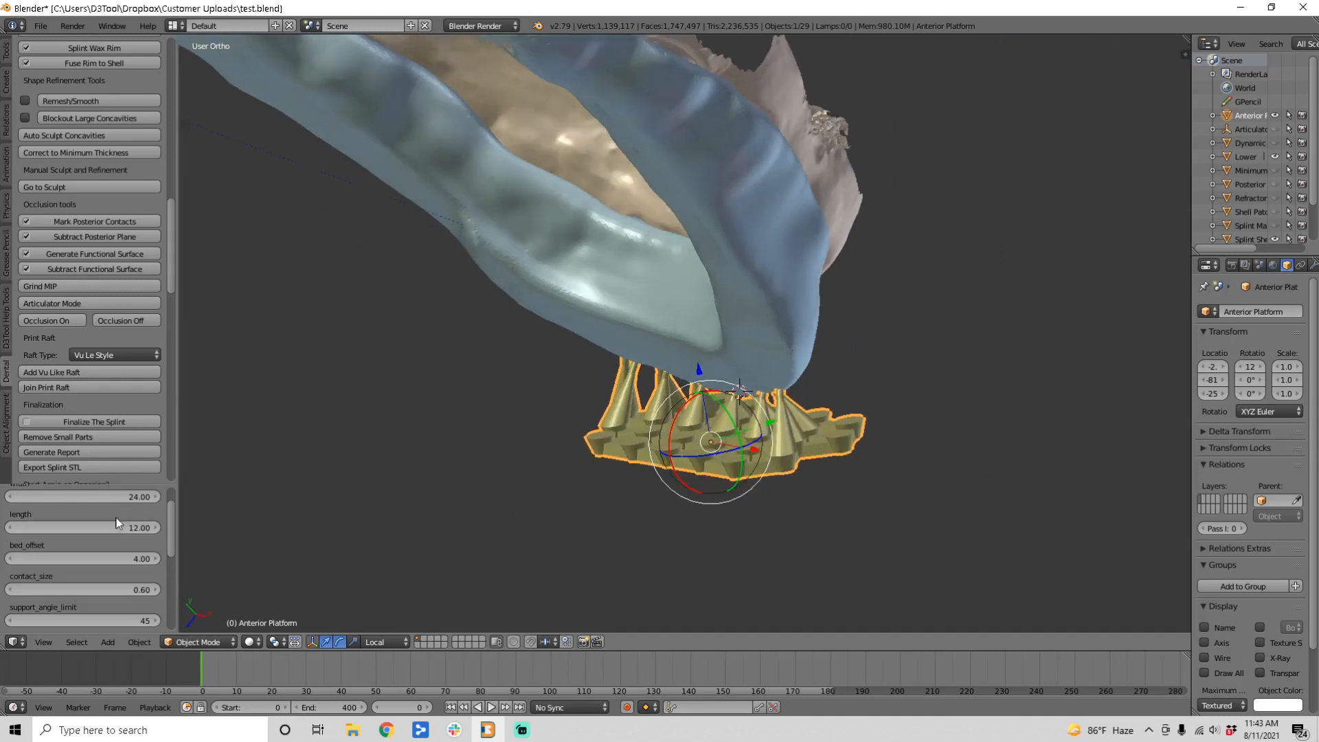
Step: Set cylinder spacing 3.50, cylinder diameter 2.00 and max support length 14, then rebuild the raft
click(72, 375)
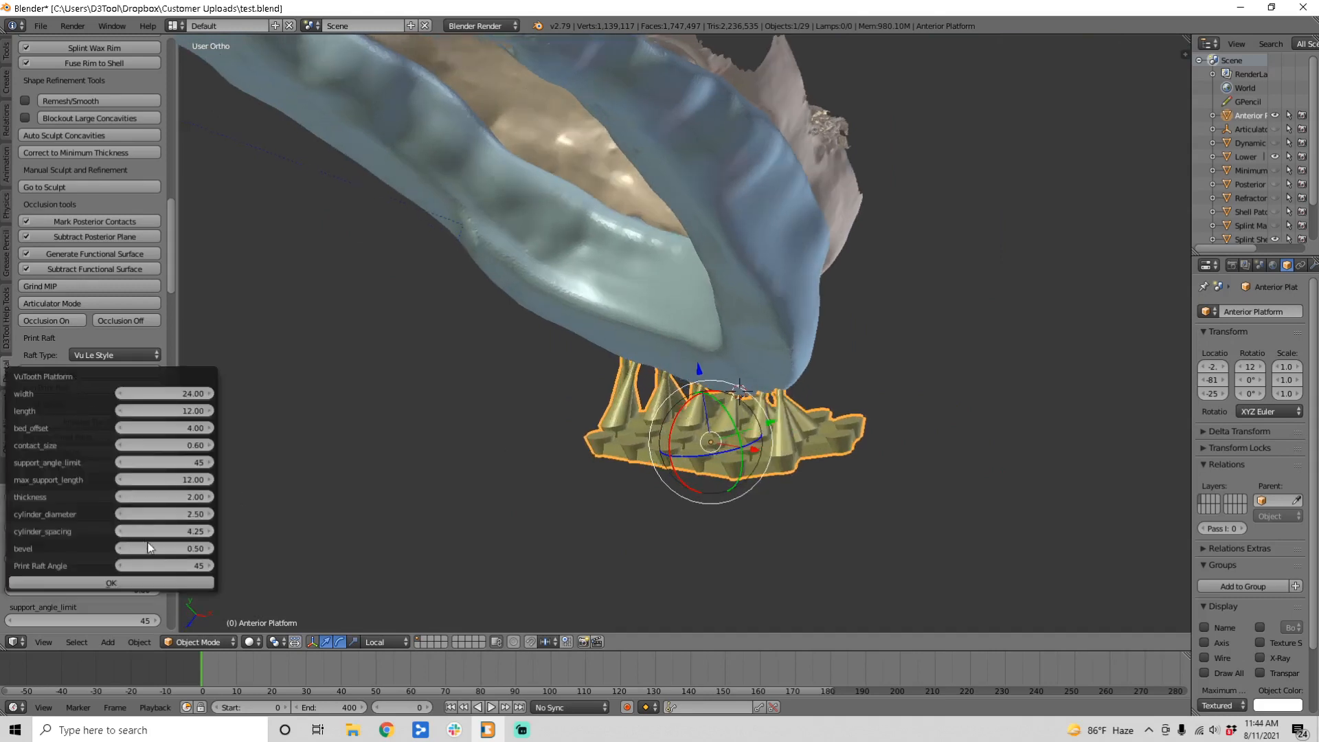
click(191, 532)
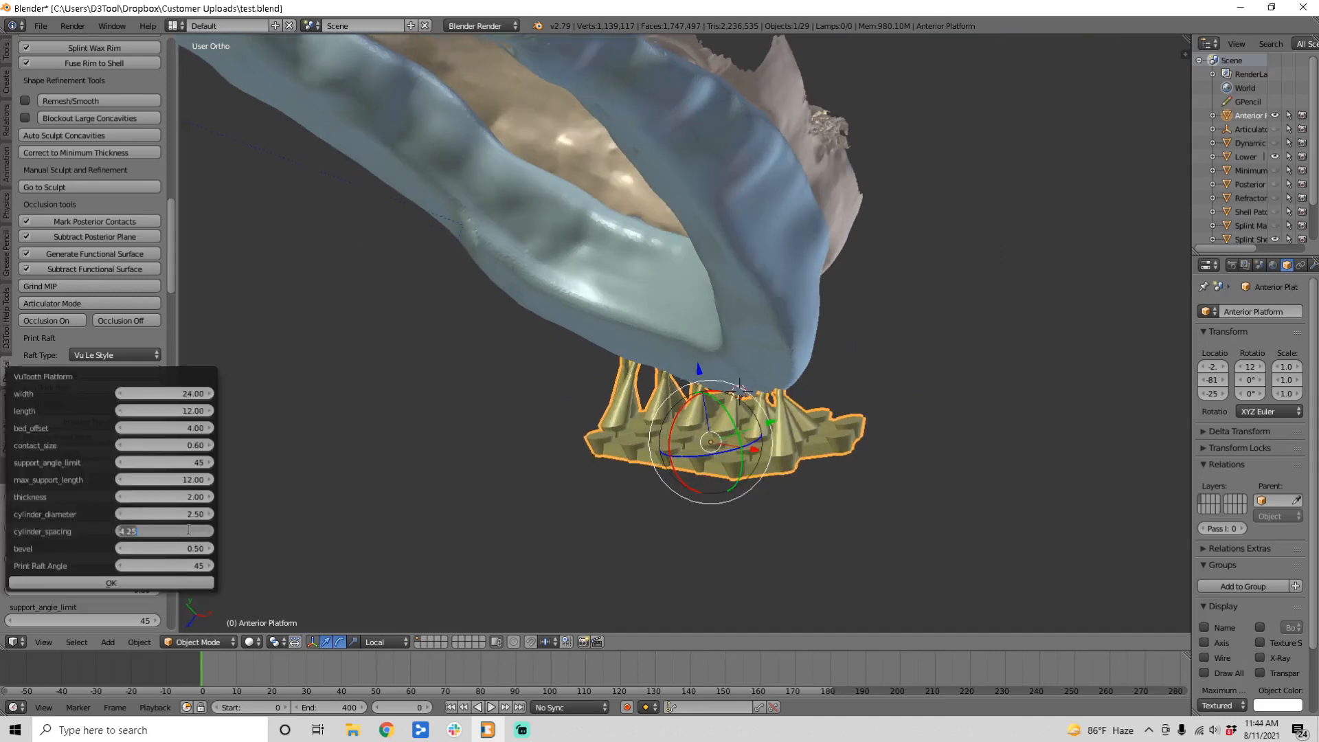
text(4)
key(Return)
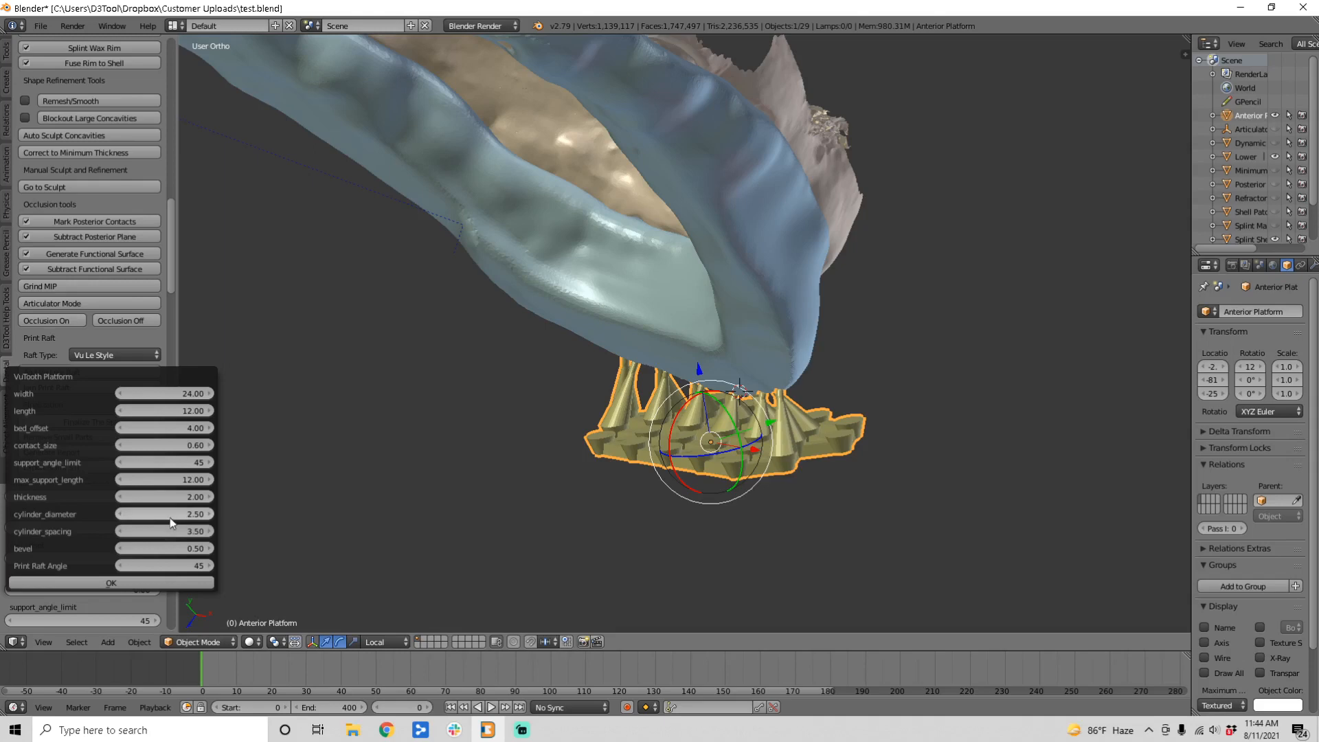
click(171, 515)
text(2)
key(Return)
click(174, 479)
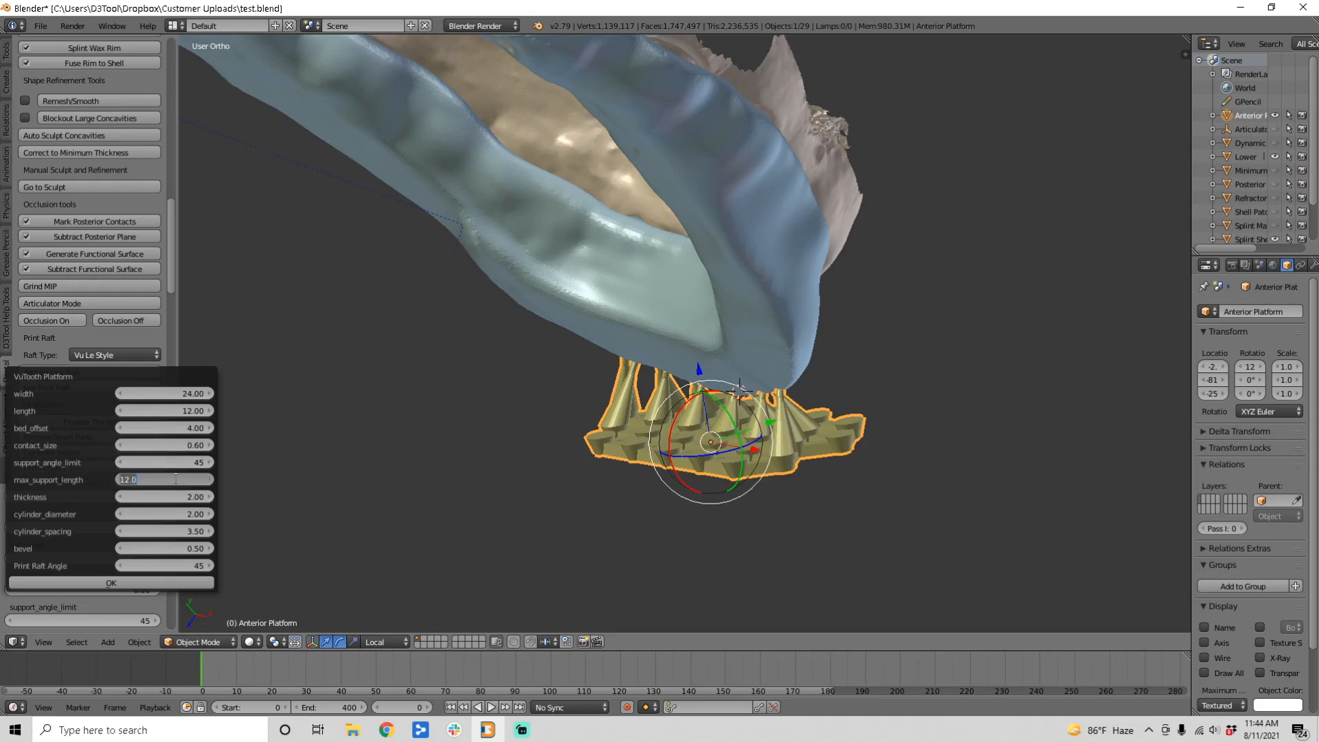
text(14)
key(Return)
click(164, 584)
Step: Draw annotation lines along the raft platform's base and up from its edge
middle_drag(508, 477, 751, 438)
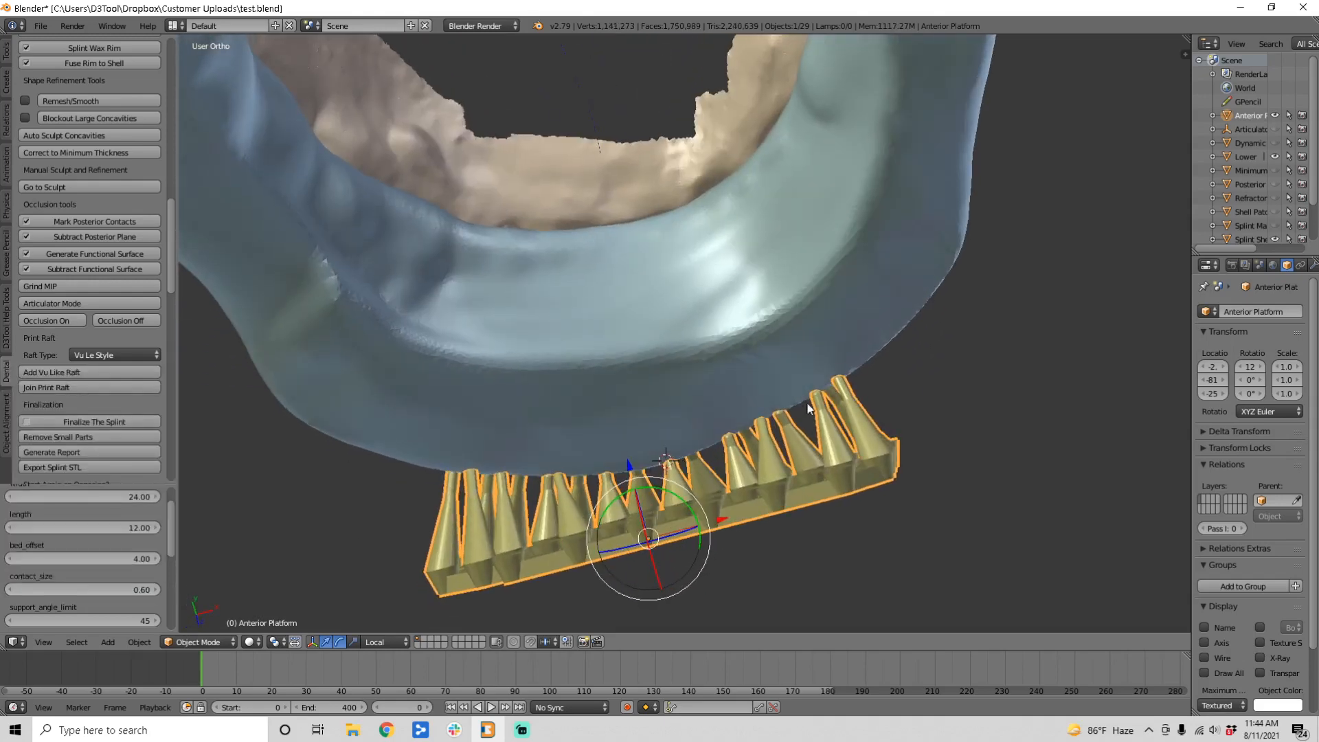
middle_drag(623, 471, 719, 490)
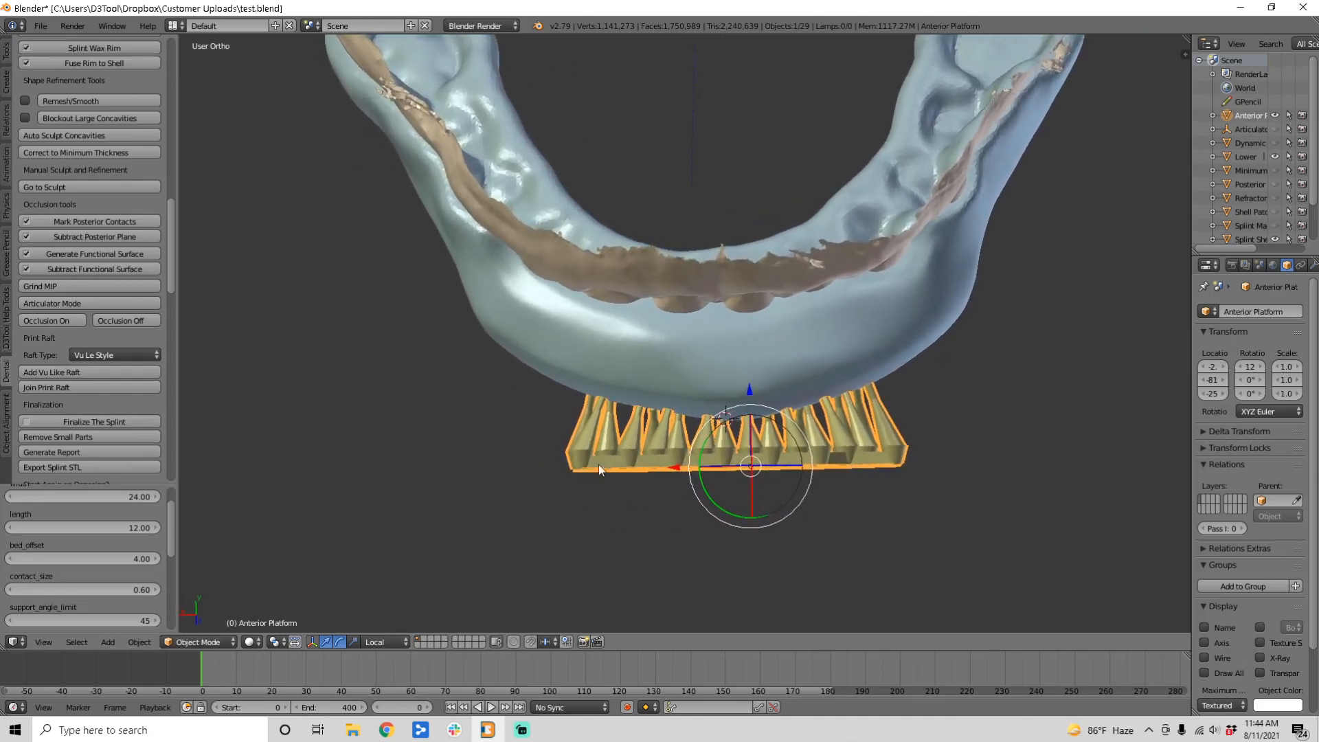
drag(657, 456, 531, 460)
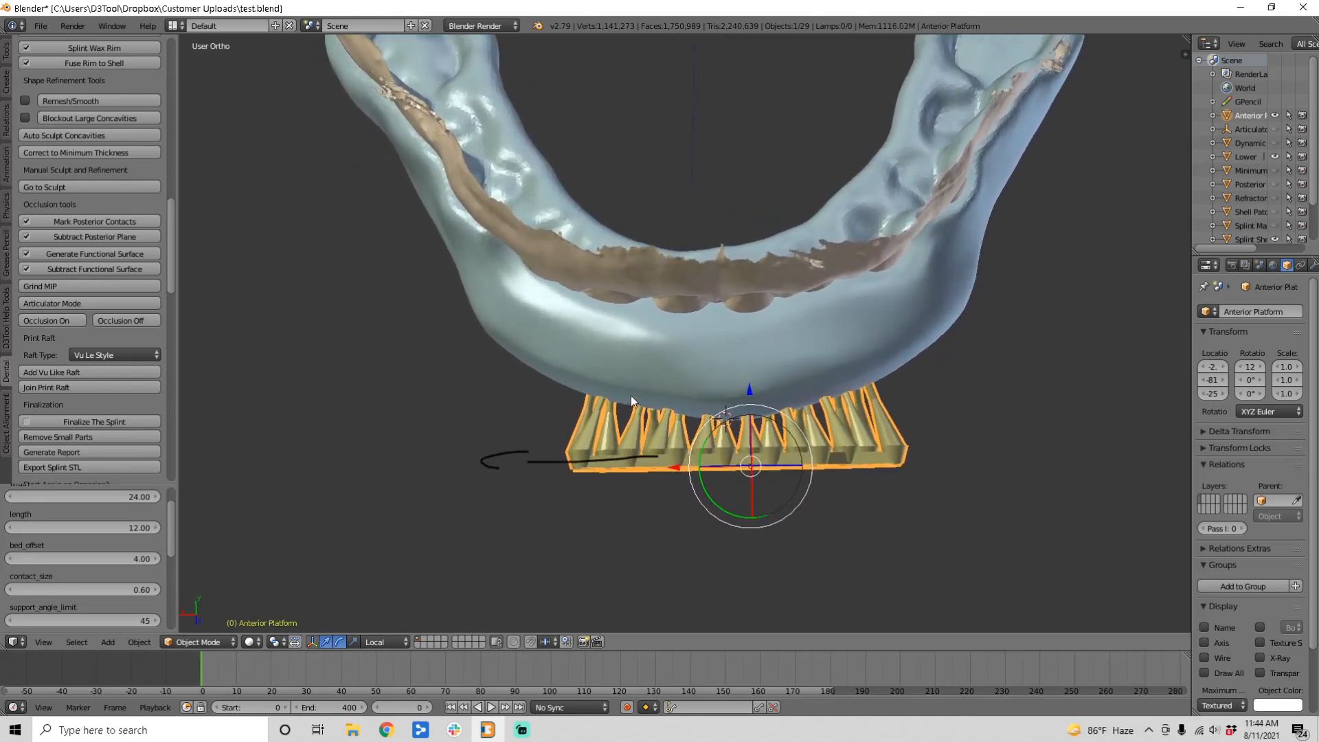
drag(588, 396, 597, 301)
mouse_move(588, 393)
mouse_down()
mouse_move(462, 407)
mouse_move(583, 382)
mouse_move(479, 315)
mouse_up()
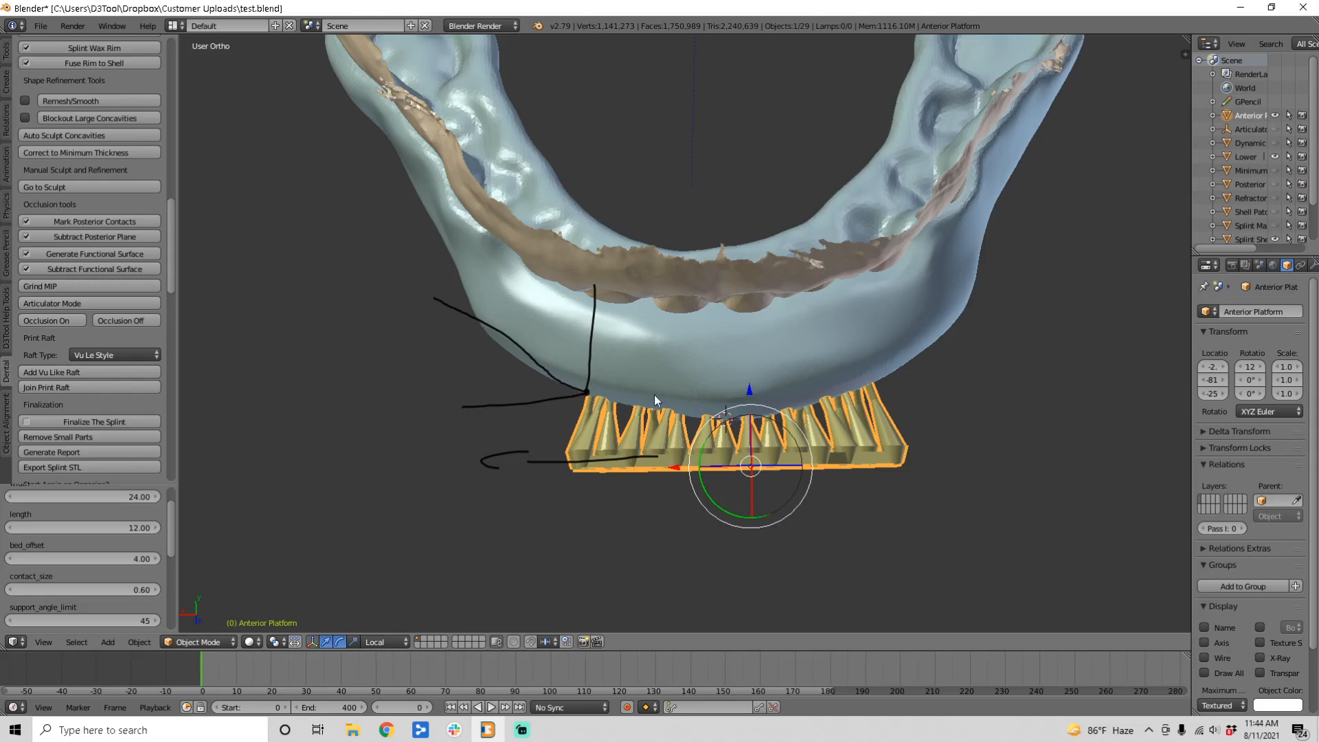
middle_drag(773, 404, 661, 463)
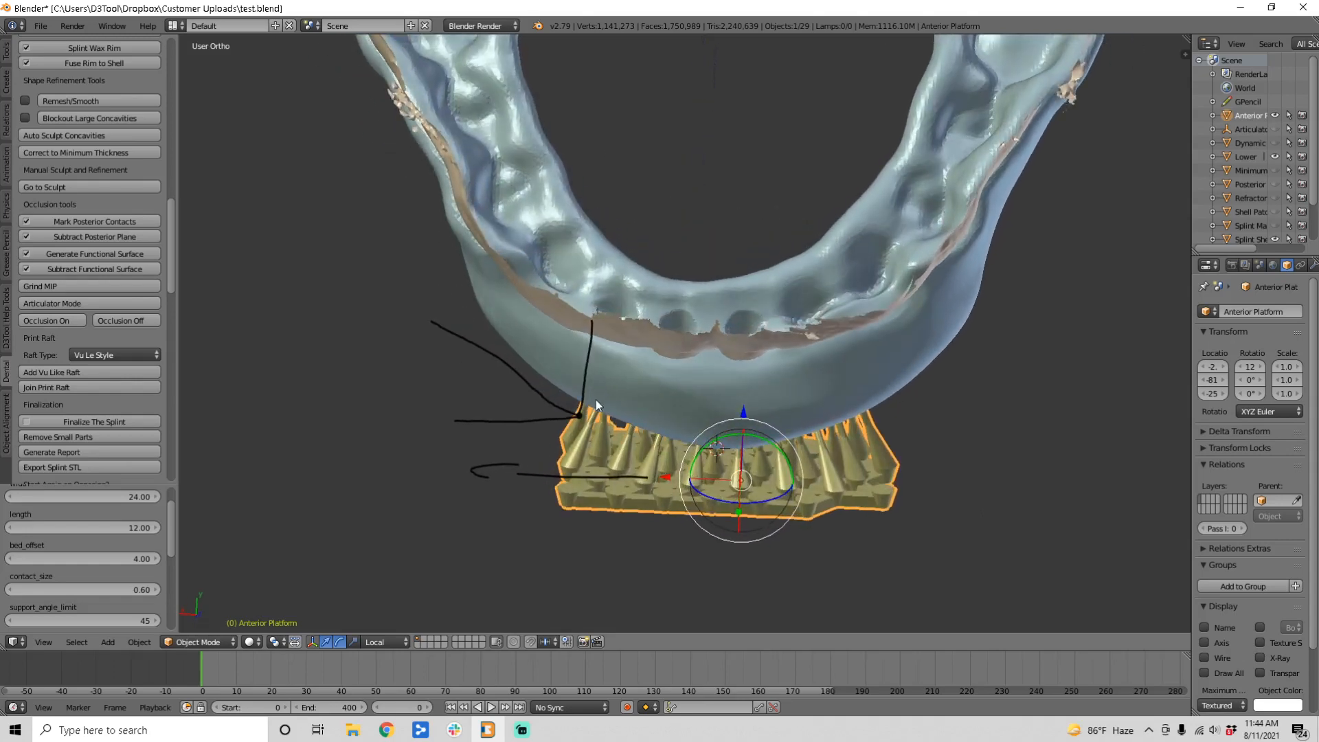
drag(576, 402, 518, 320)
Step: Remove the annotation layer from the sidebar, hide the sidebar, and view splint and raft side-on
key(n)
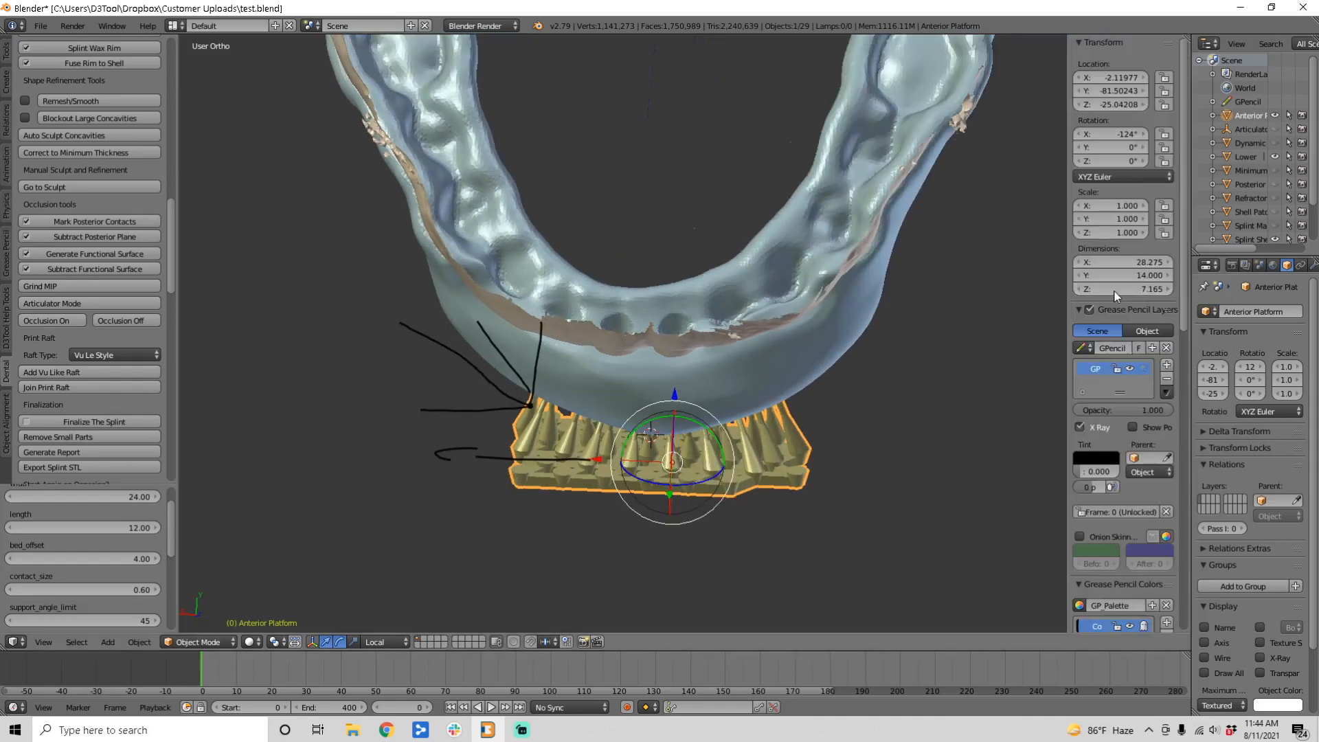
click(1168, 380)
key(n)
mouse_move(618, 412)
middle_down()
mouse_move(887, 365)
mouse_move(845, 370)
middle_up()
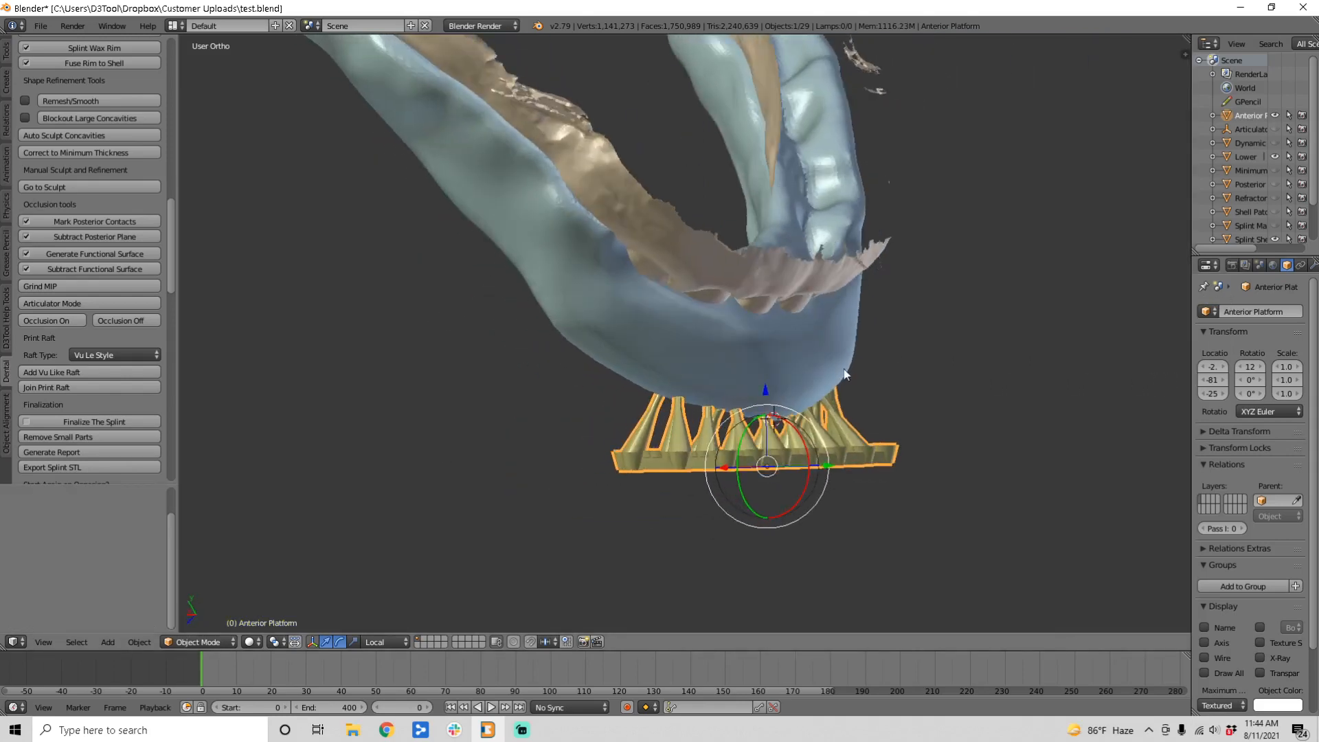
Step: Delete the Vu-style raft and switch the raft type to Ribbon
key(x)
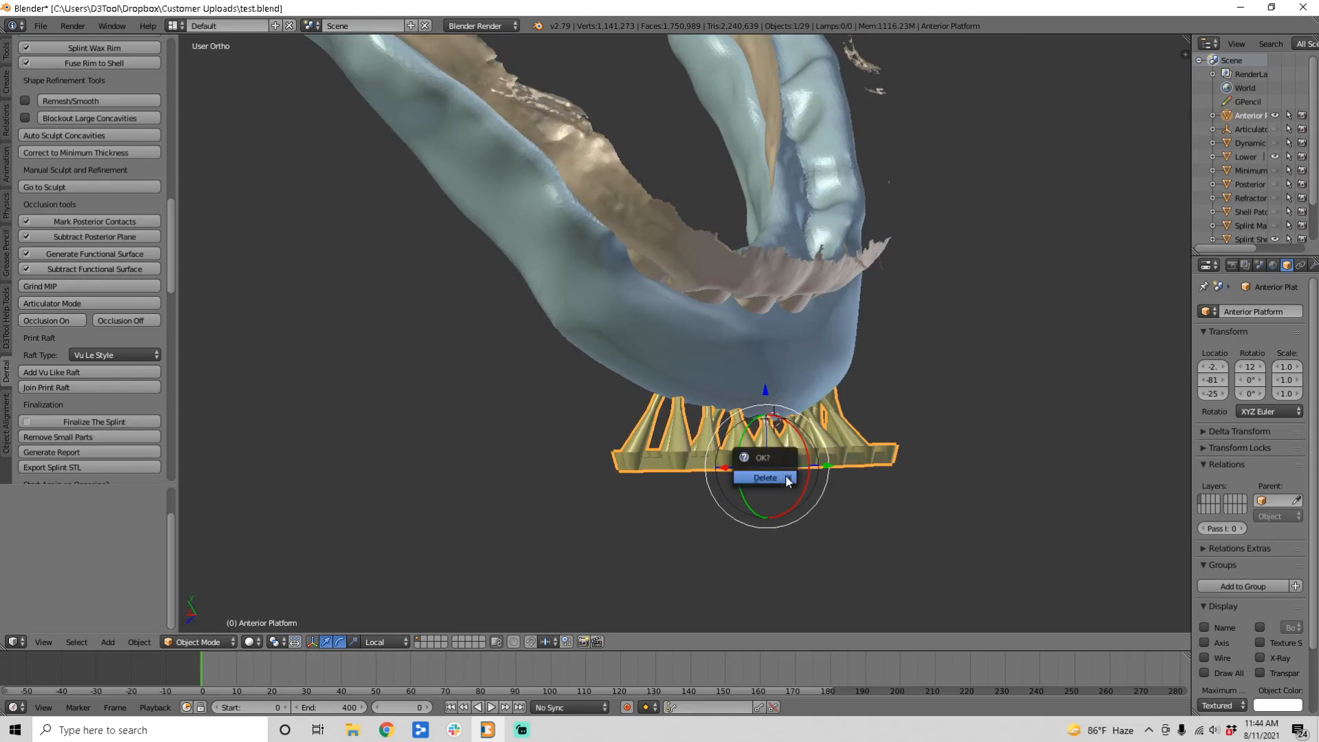
click(785, 477)
click(146, 355)
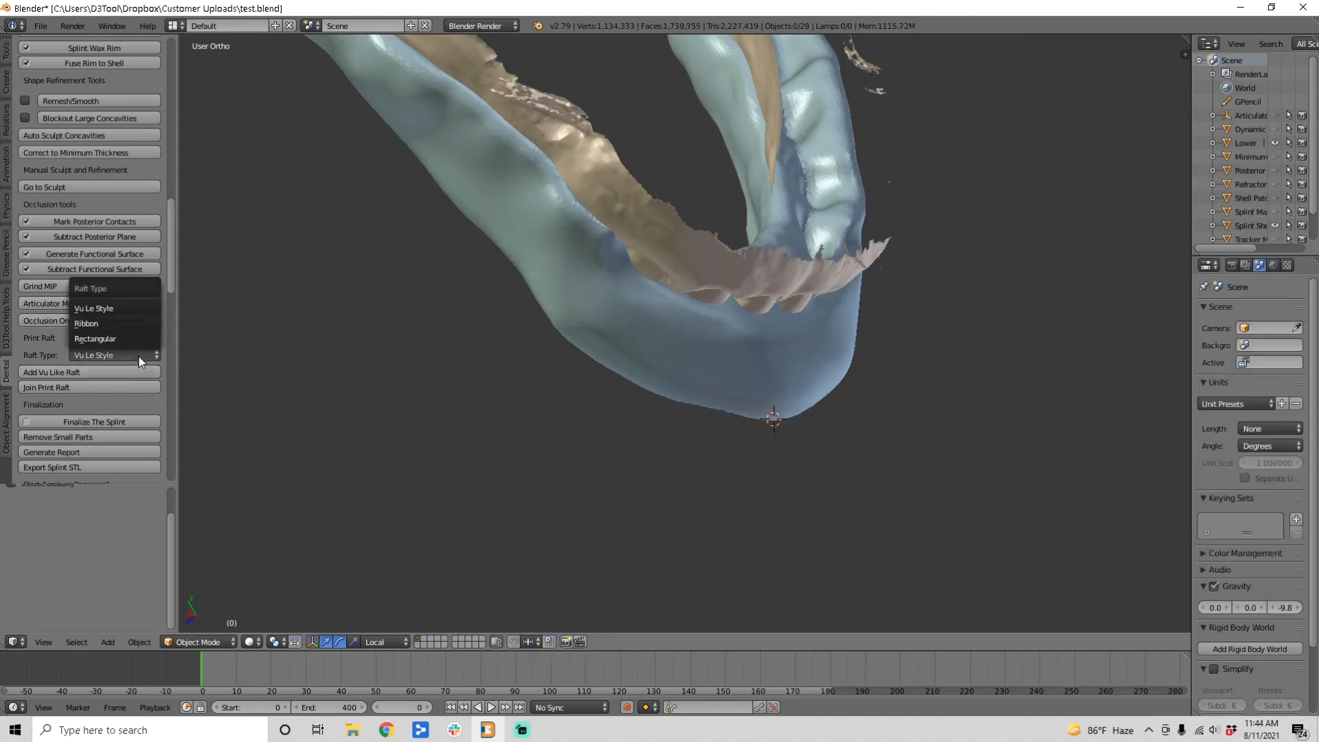
click(120, 320)
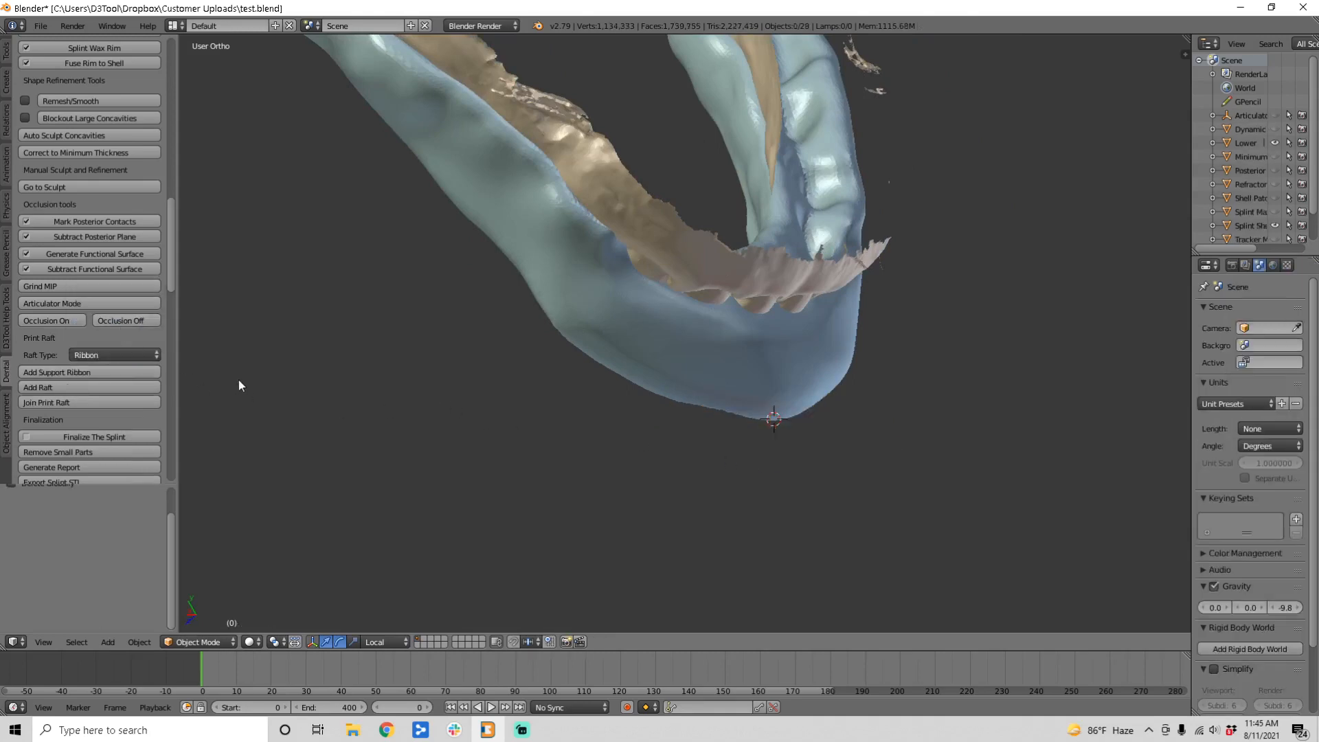
middle_drag(239, 380, 470, 357)
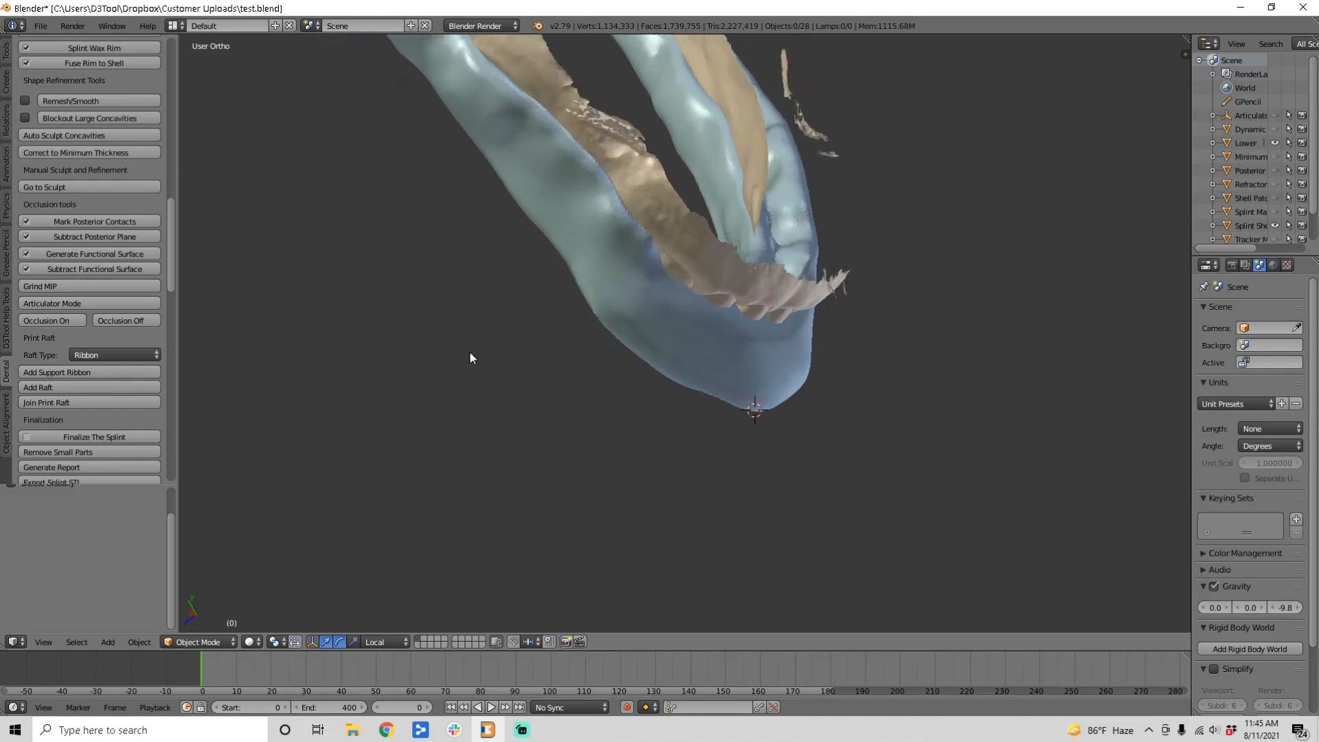
Step: Draw the ribbon support curve with points traced along the splint's arch
click(61, 372)
middle_drag(518, 507, 763, 342)
scroll(763, 340, up, 1)
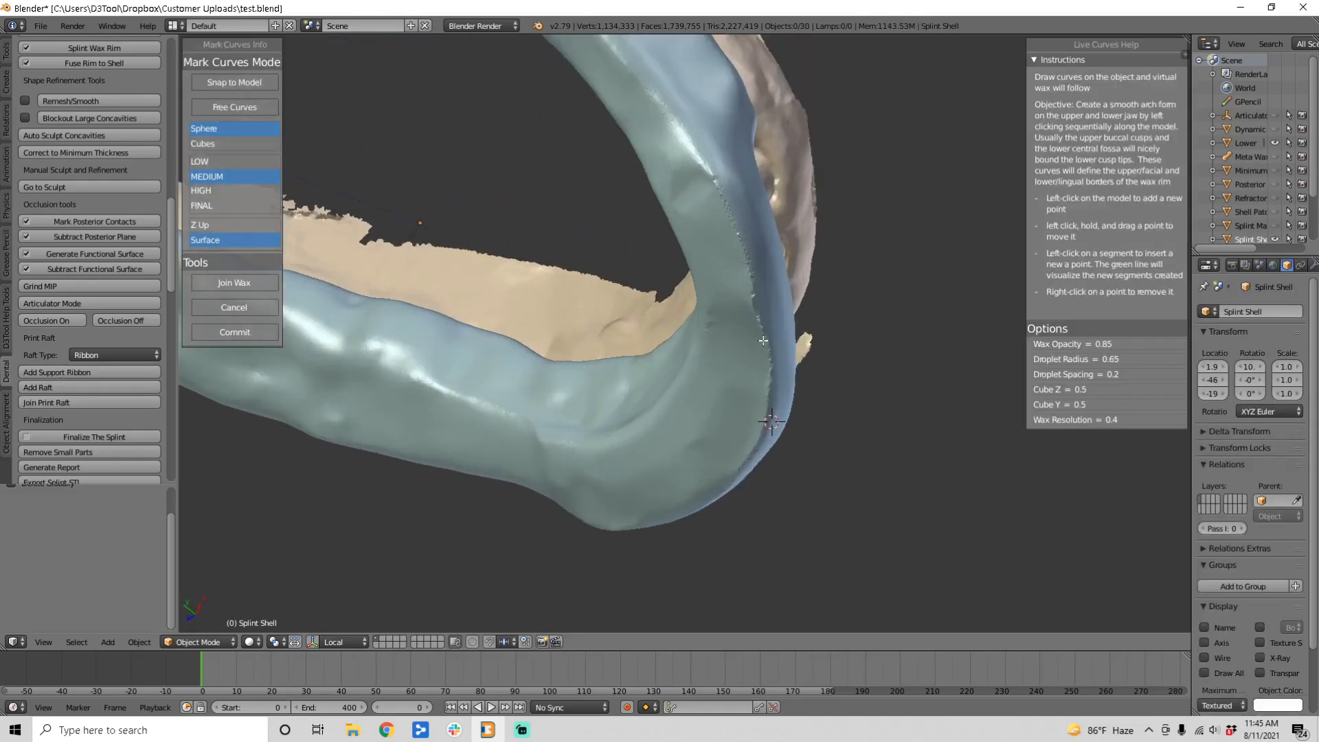
click(755, 291)
click(771, 393)
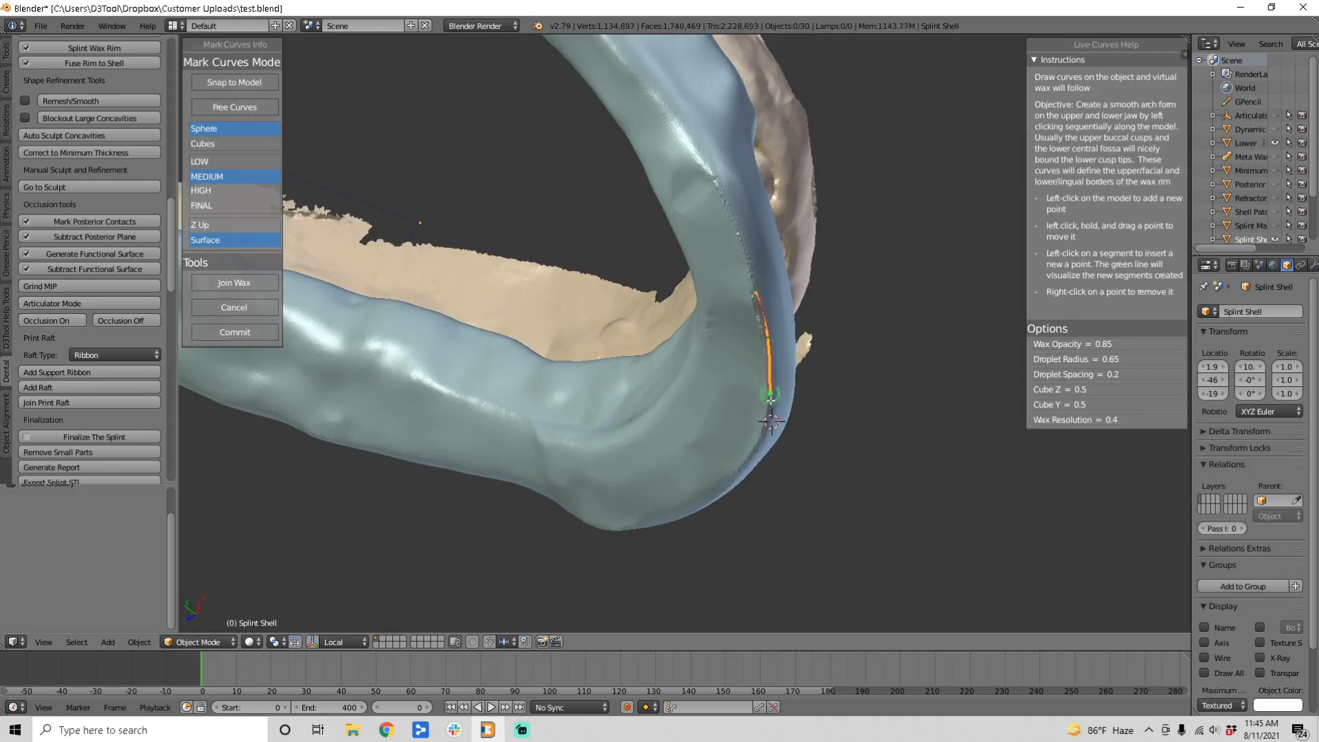
click(764, 437)
click(742, 473)
middle_drag(742, 473, 780, 358)
click(753, 504)
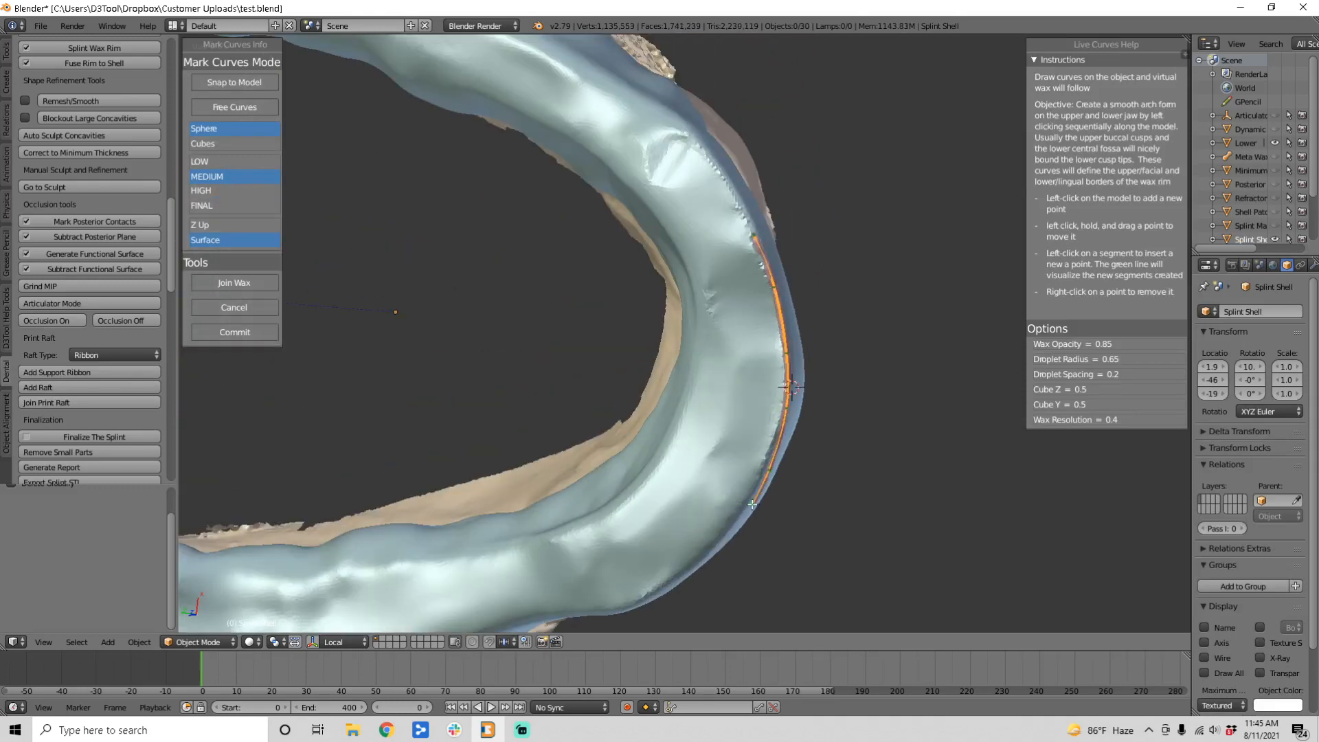
click(704, 563)
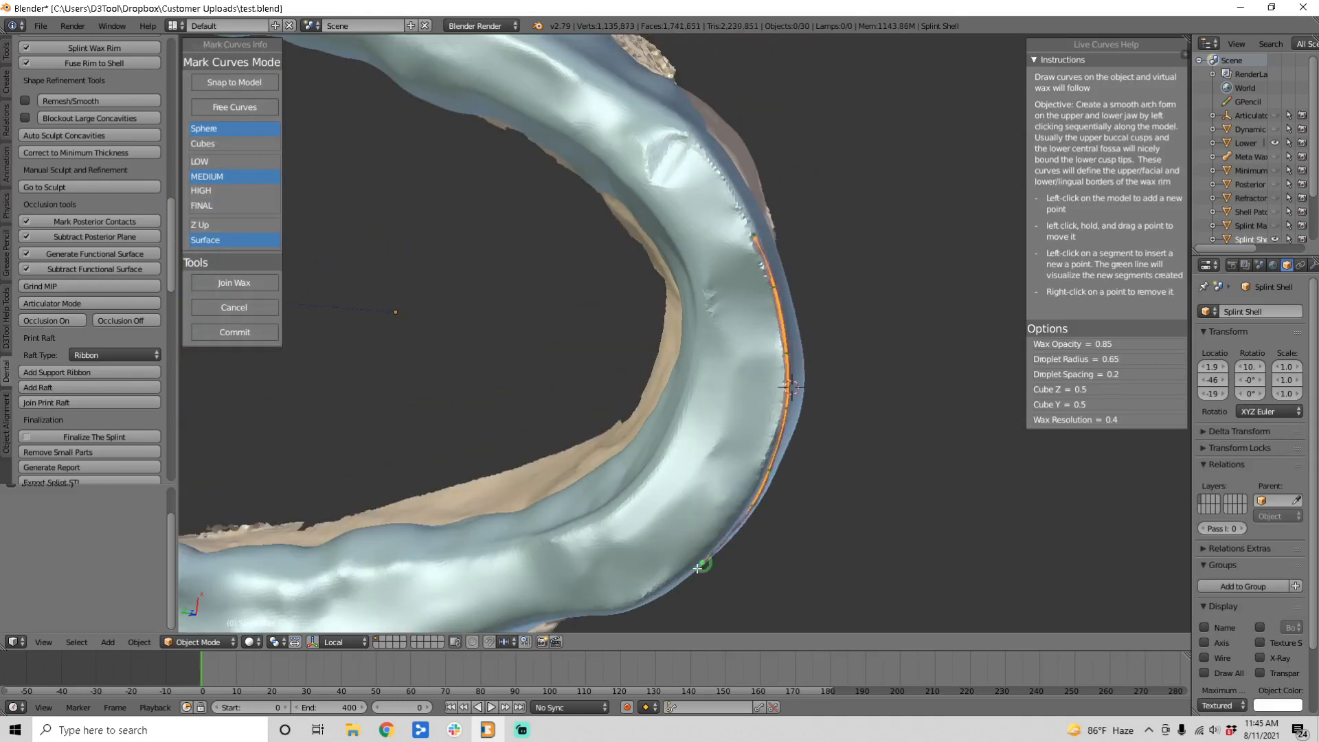
click(658, 593)
click(627, 609)
middle_drag(707, 344, 578, 431)
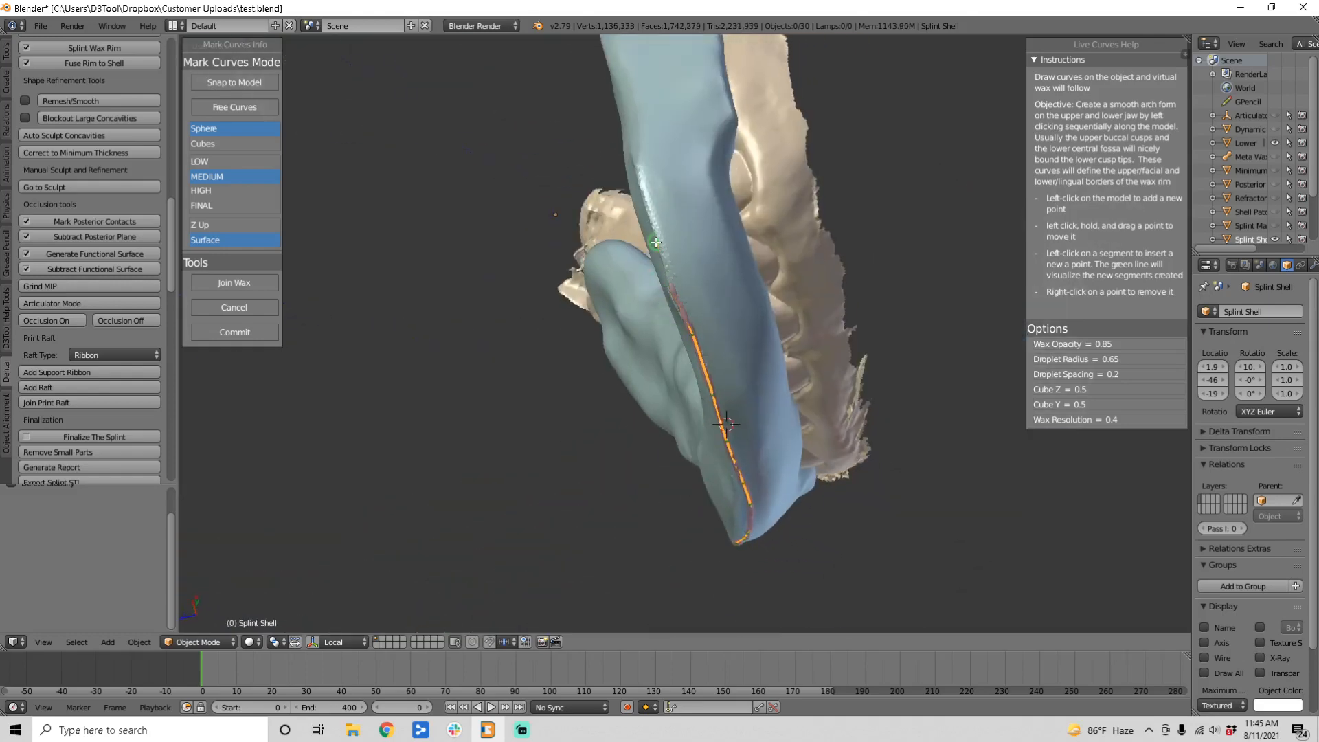
click(669, 264)
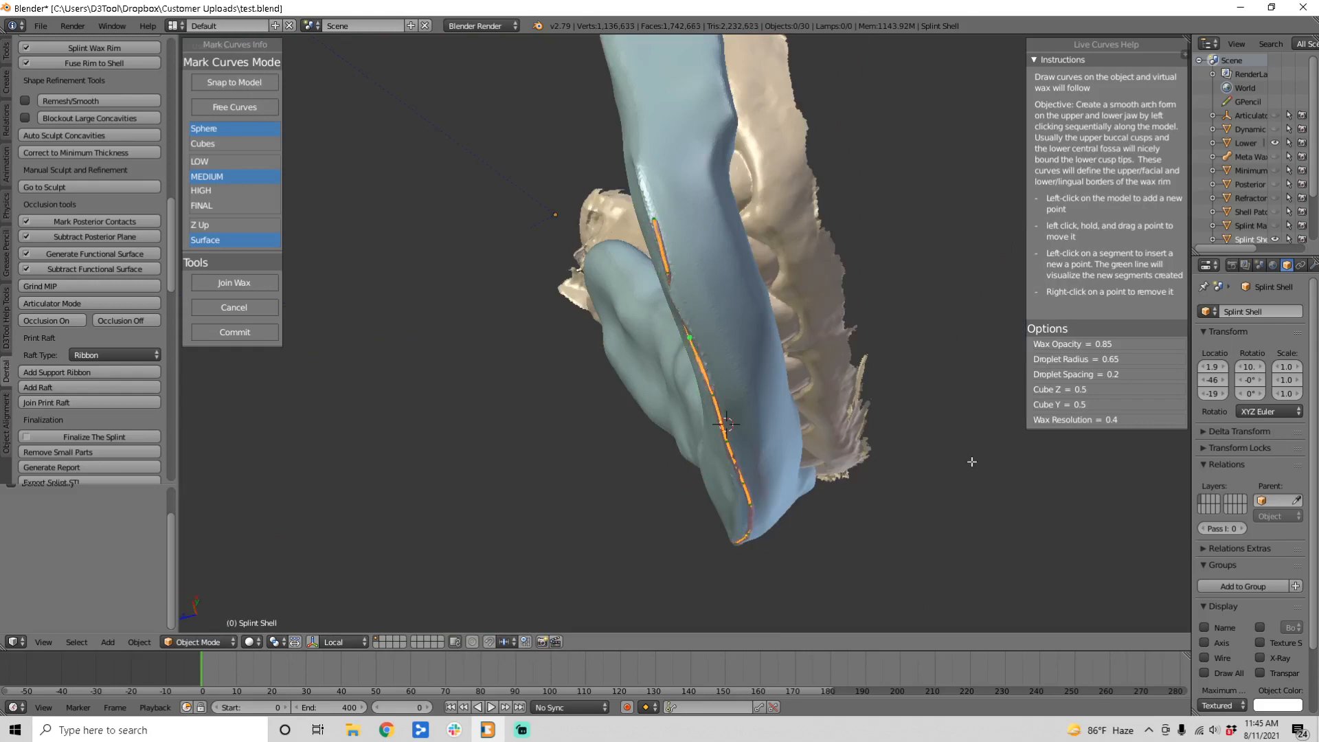
Step: Insert three more curve points, set wax resolution to HIGH, and commit the curve
middle_drag(971, 460, 822, 361)
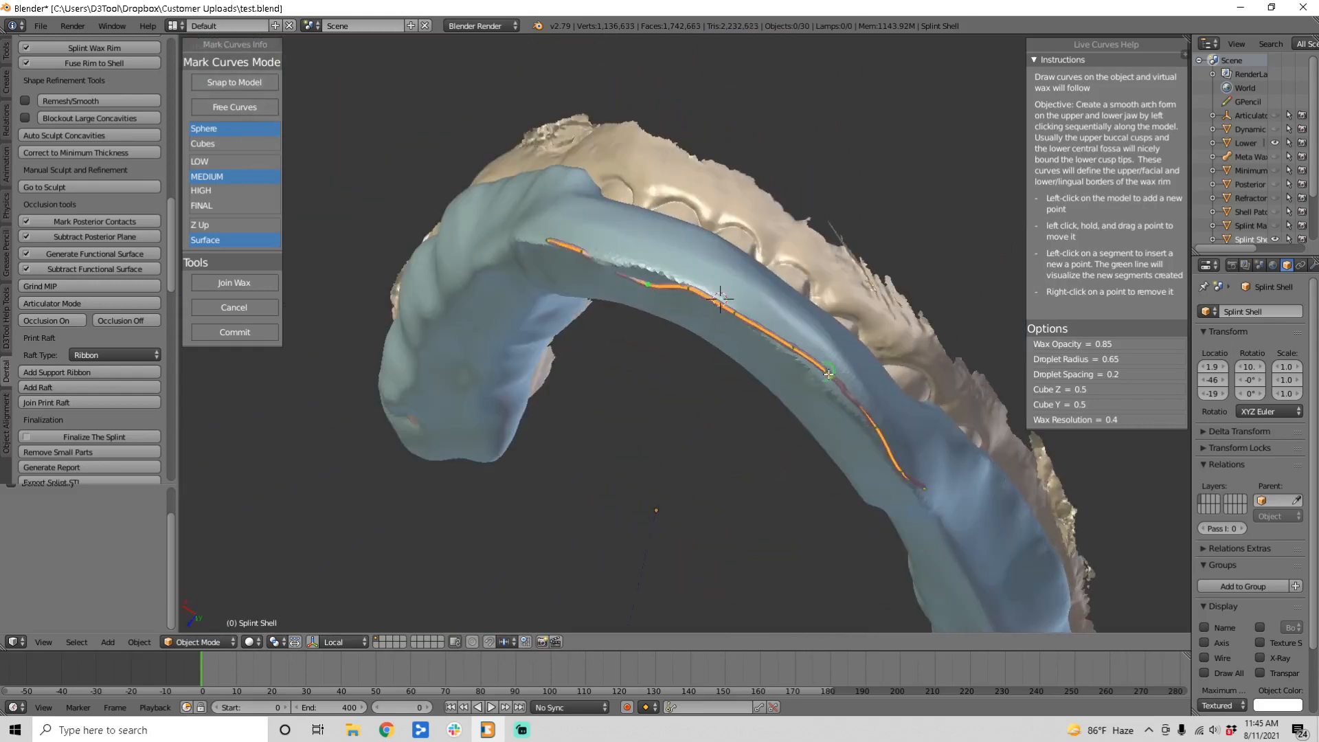
click(855, 402)
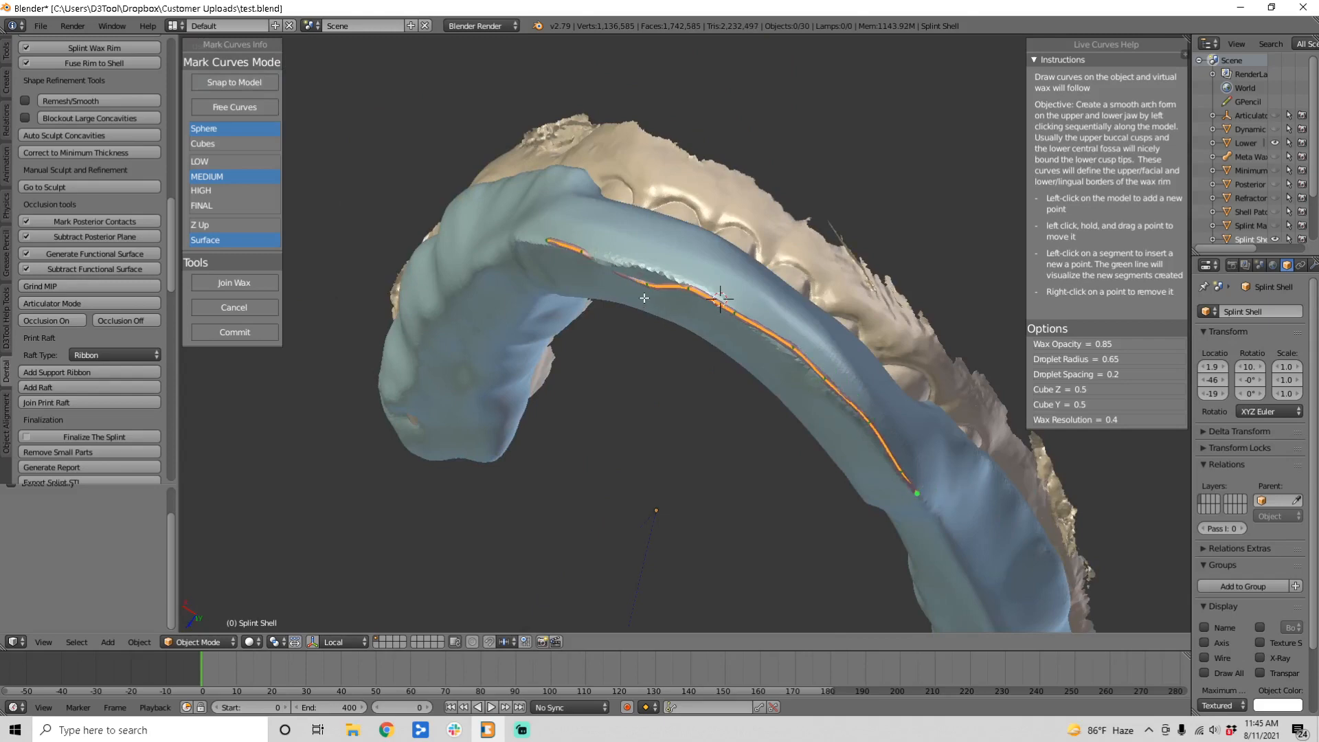
middle_drag(648, 295, 946, 251)
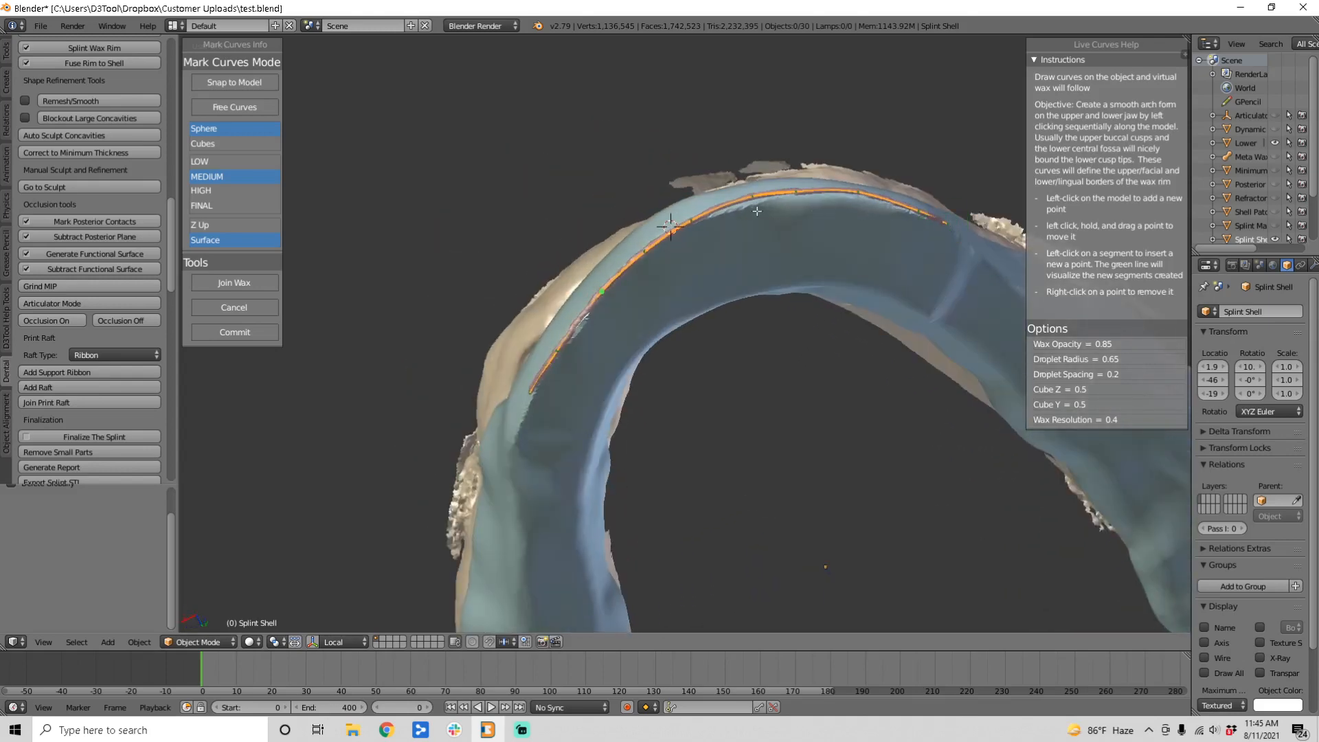
middle_drag(780, 241, 540, 388)
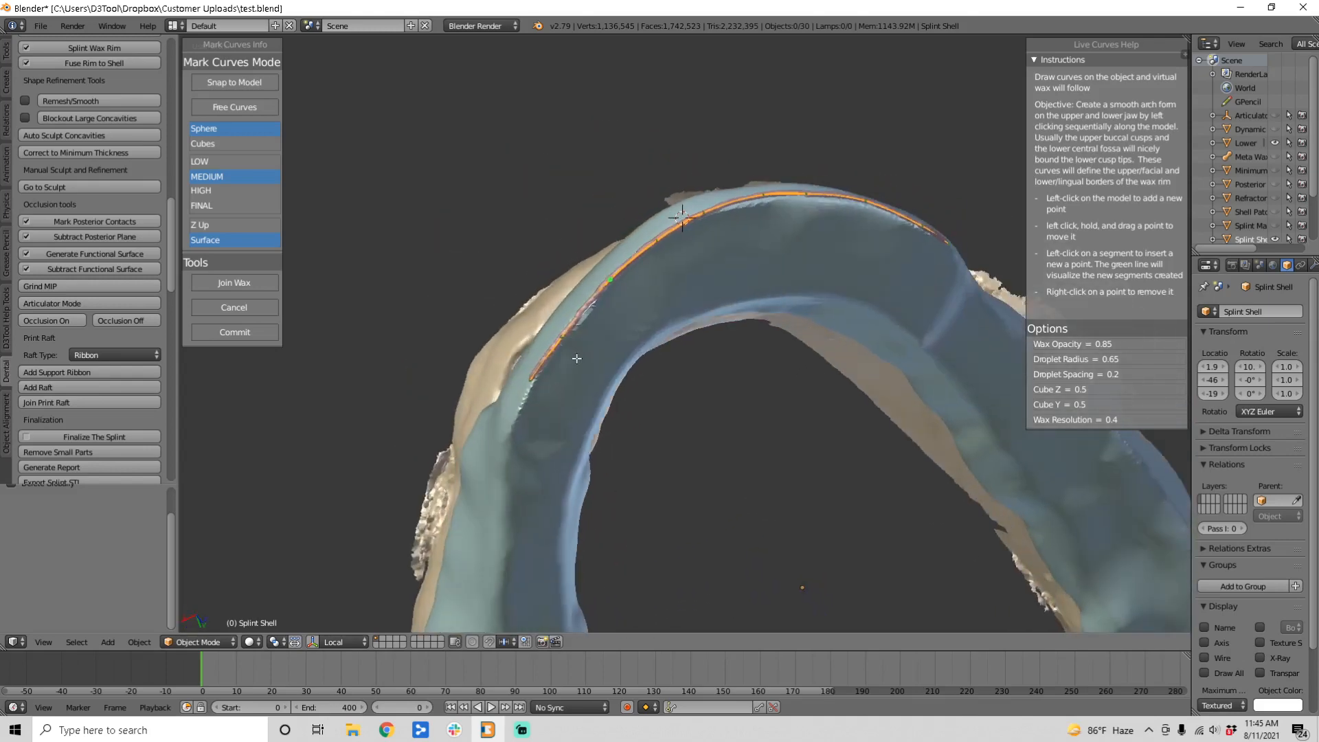
click(523, 412)
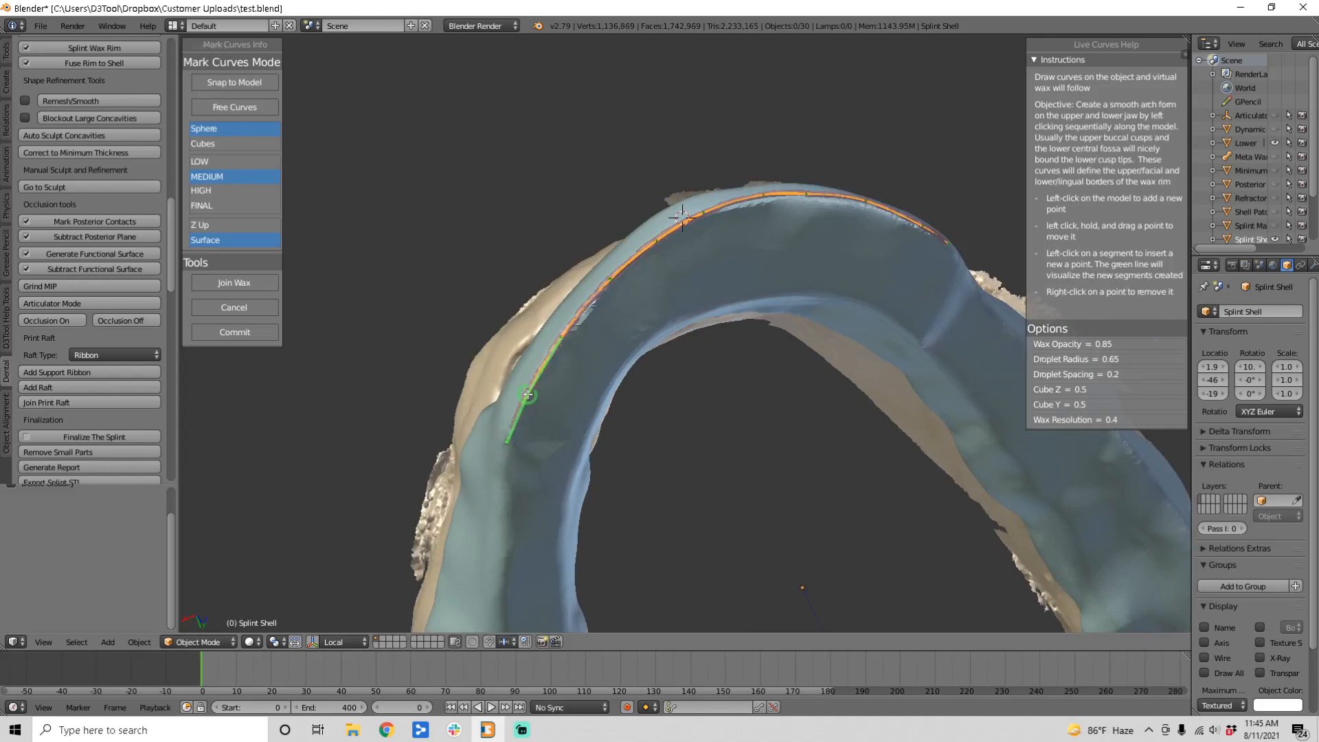
middle_drag(706, 246, 671, 294)
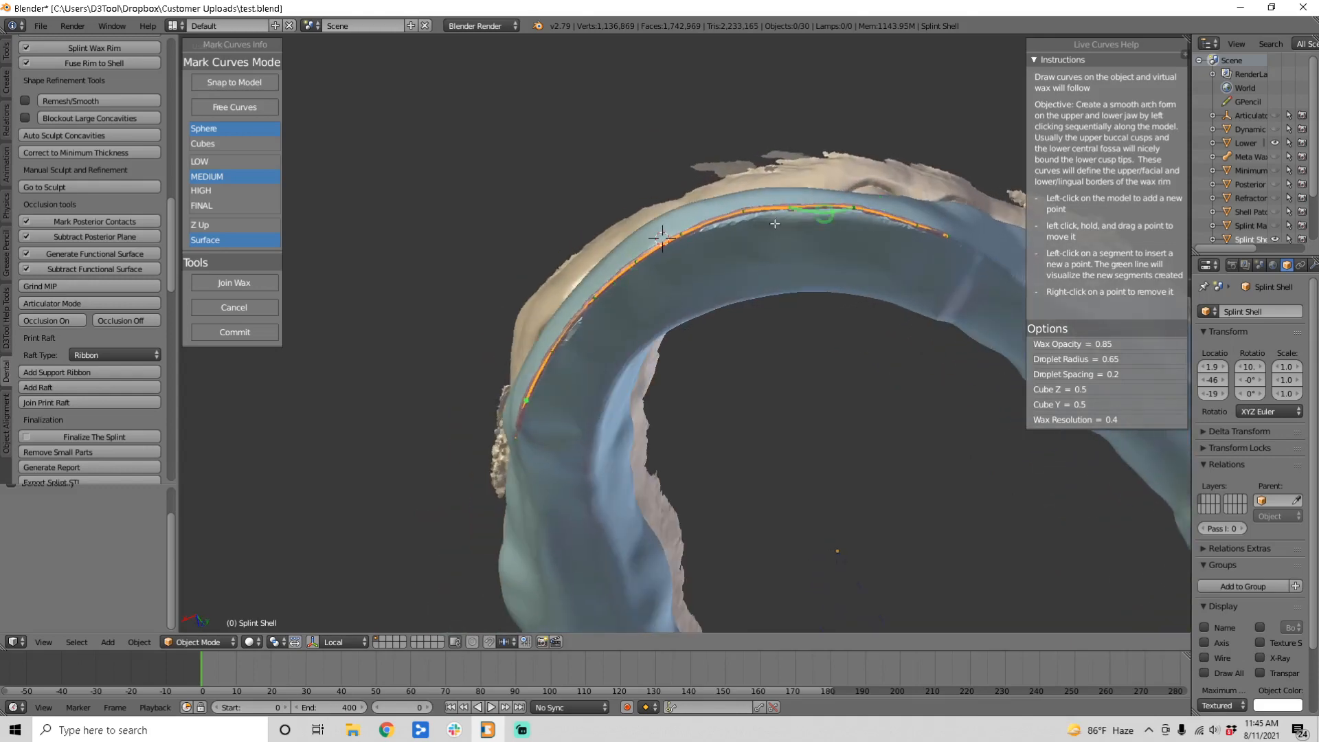
middle_drag(820, 214, 811, 235)
click(857, 226)
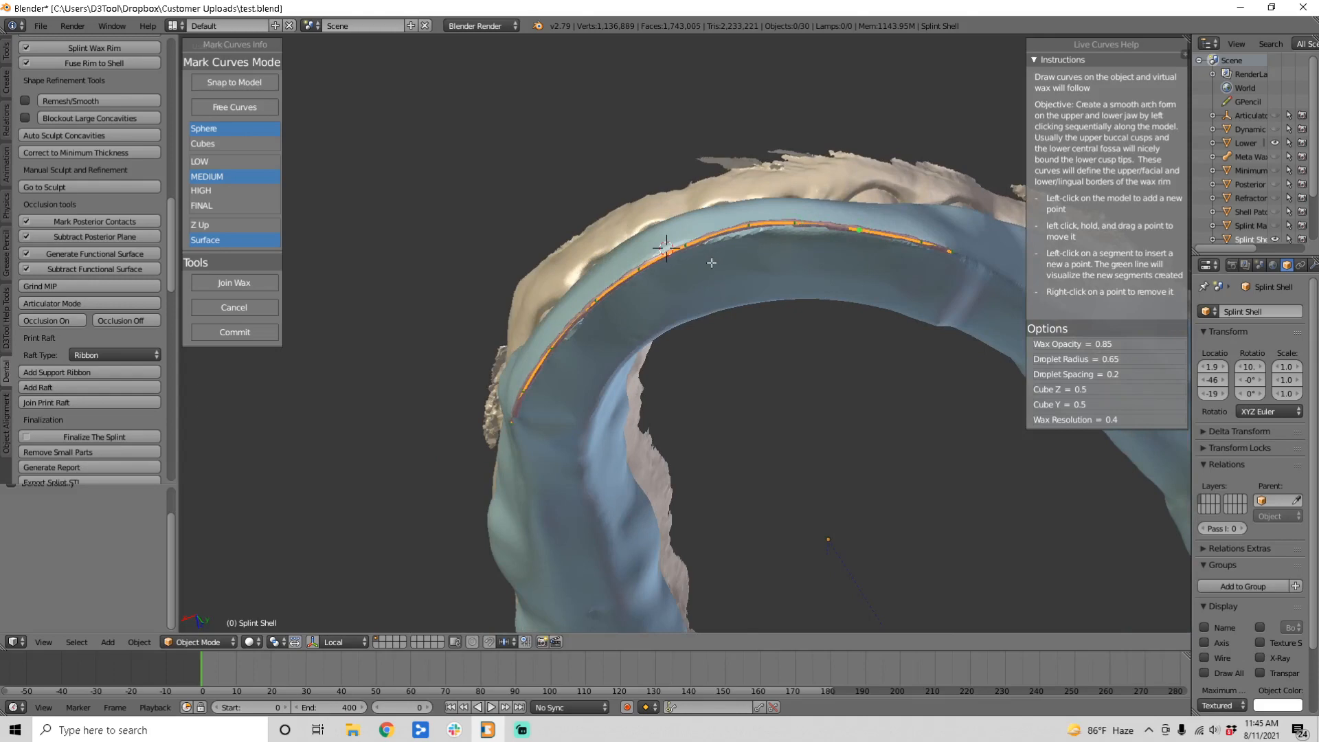
middle_drag(608, 310, 677, 383)
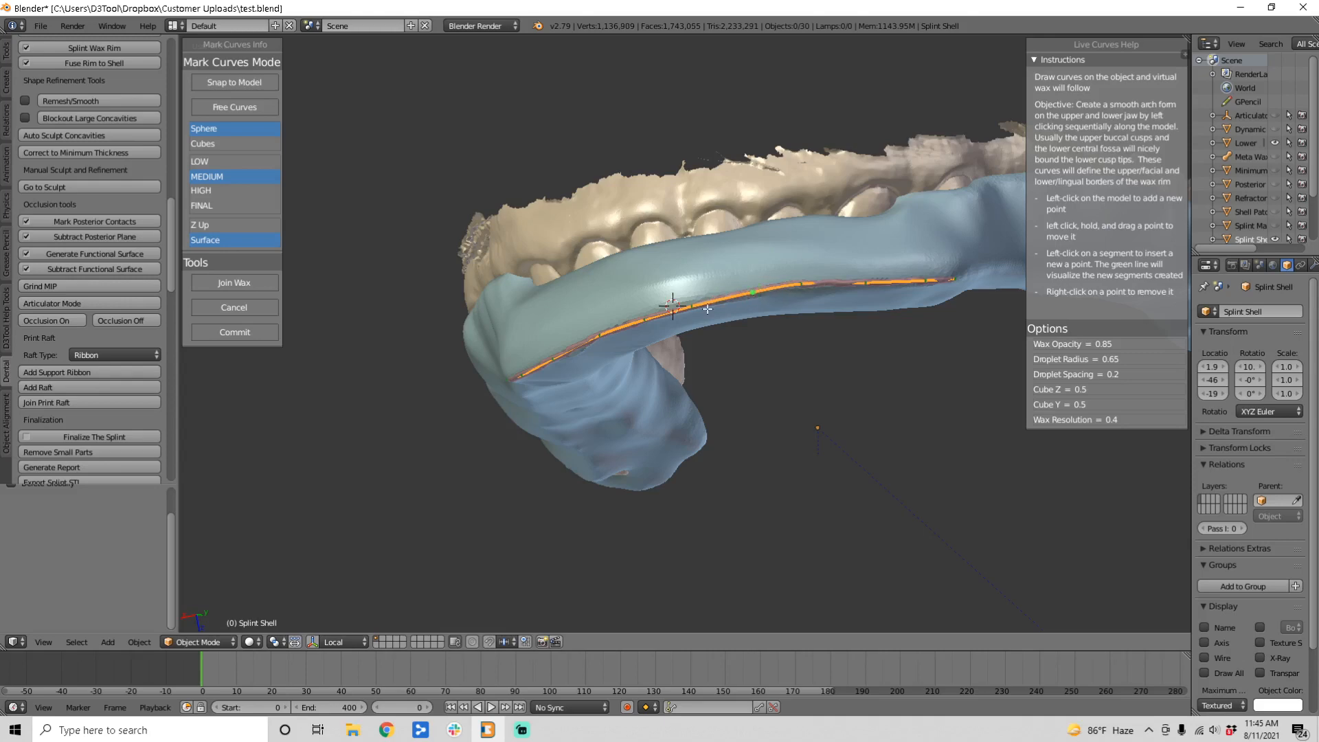
middle_drag(718, 306, 685, 373)
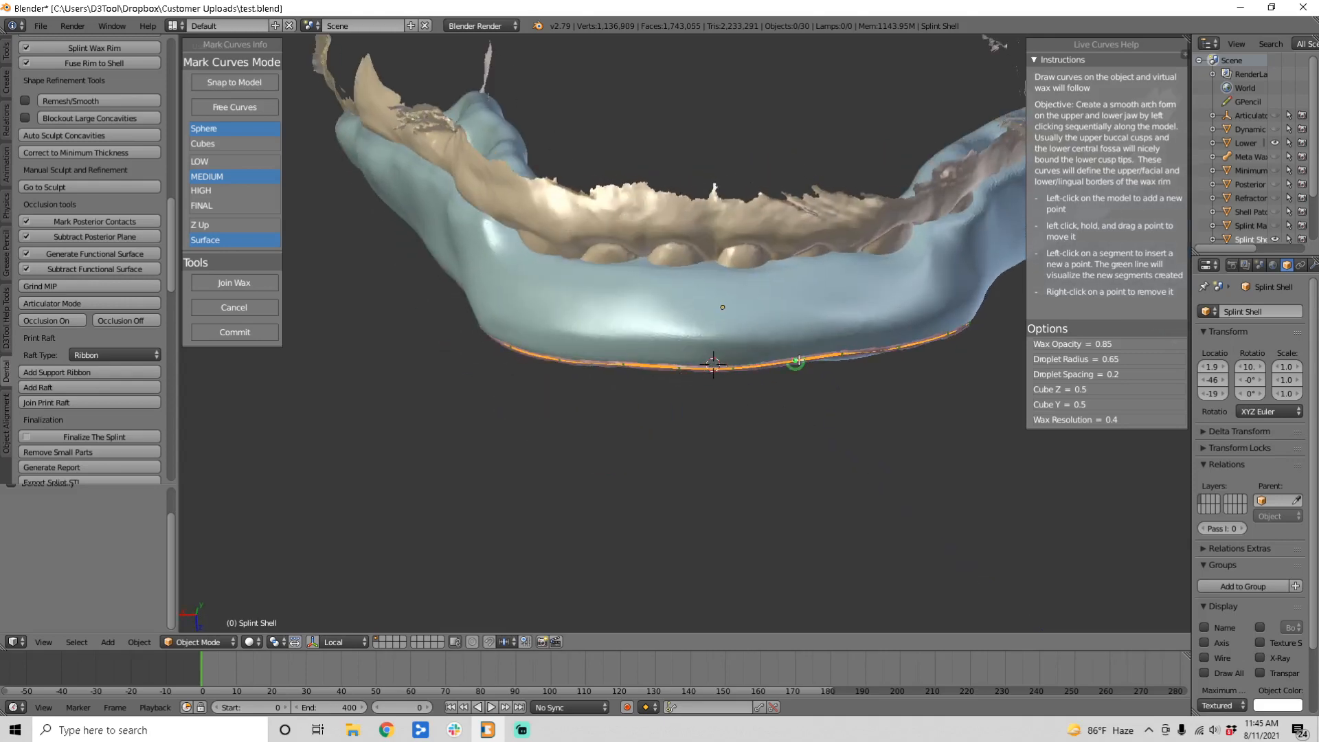
middle_drag(773, 337, 687, 251)
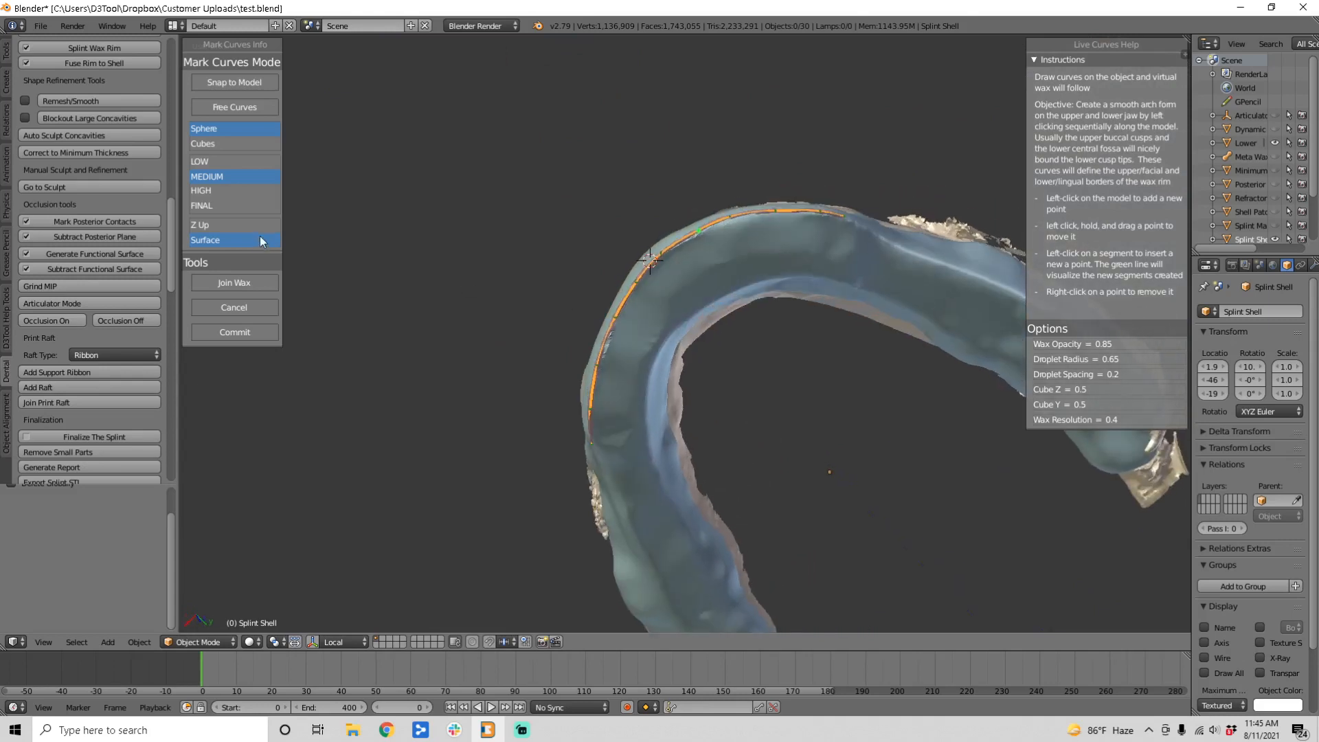
click(216, 193)
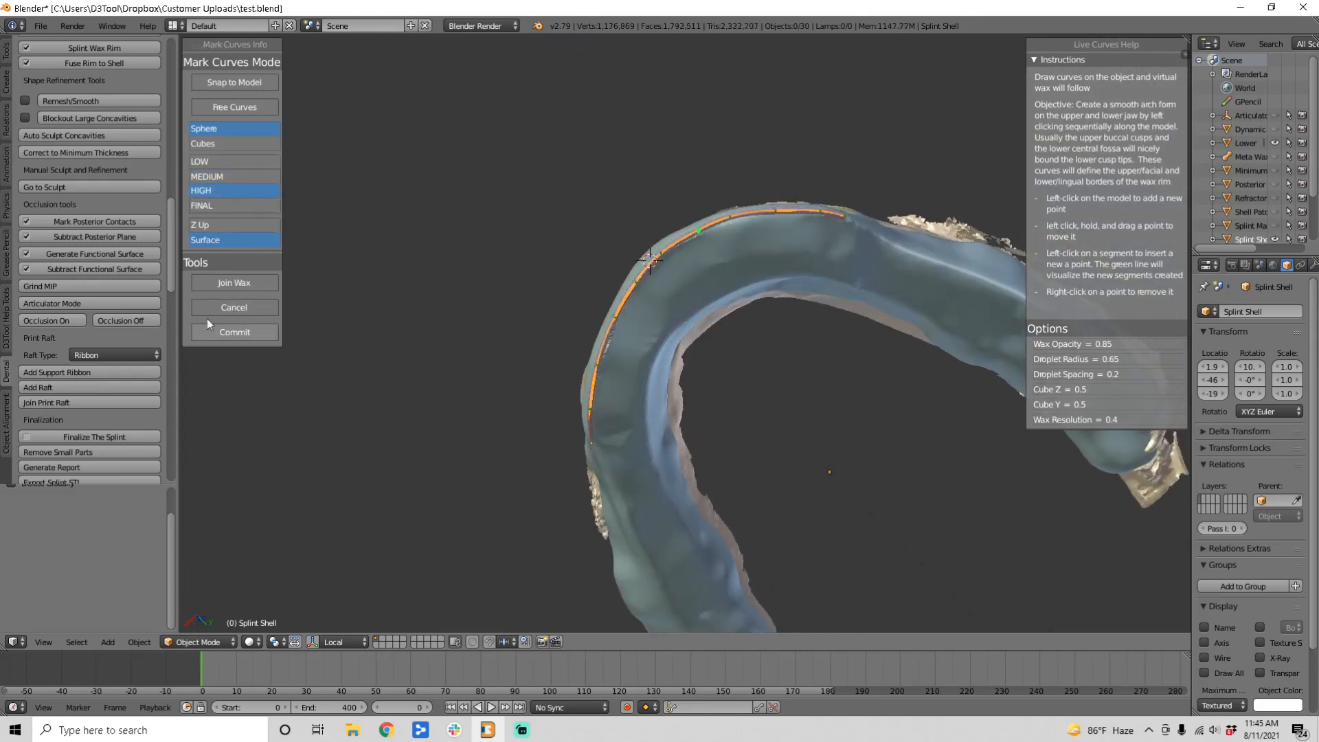
click(223, 334)
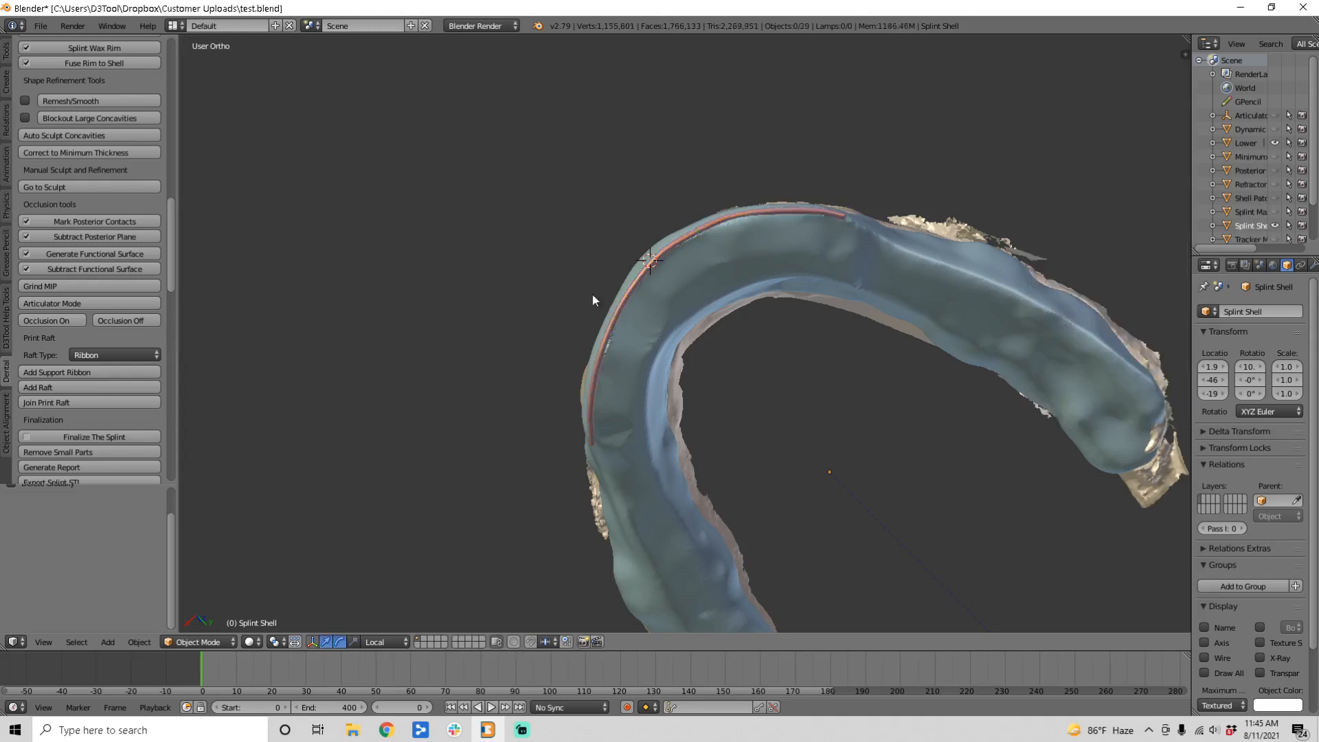
Step: Add a ribbon print raft with a 50 raft angle and the label 'test' beneath the splint's front arch
middle_drag(593, 296, 664, 445)
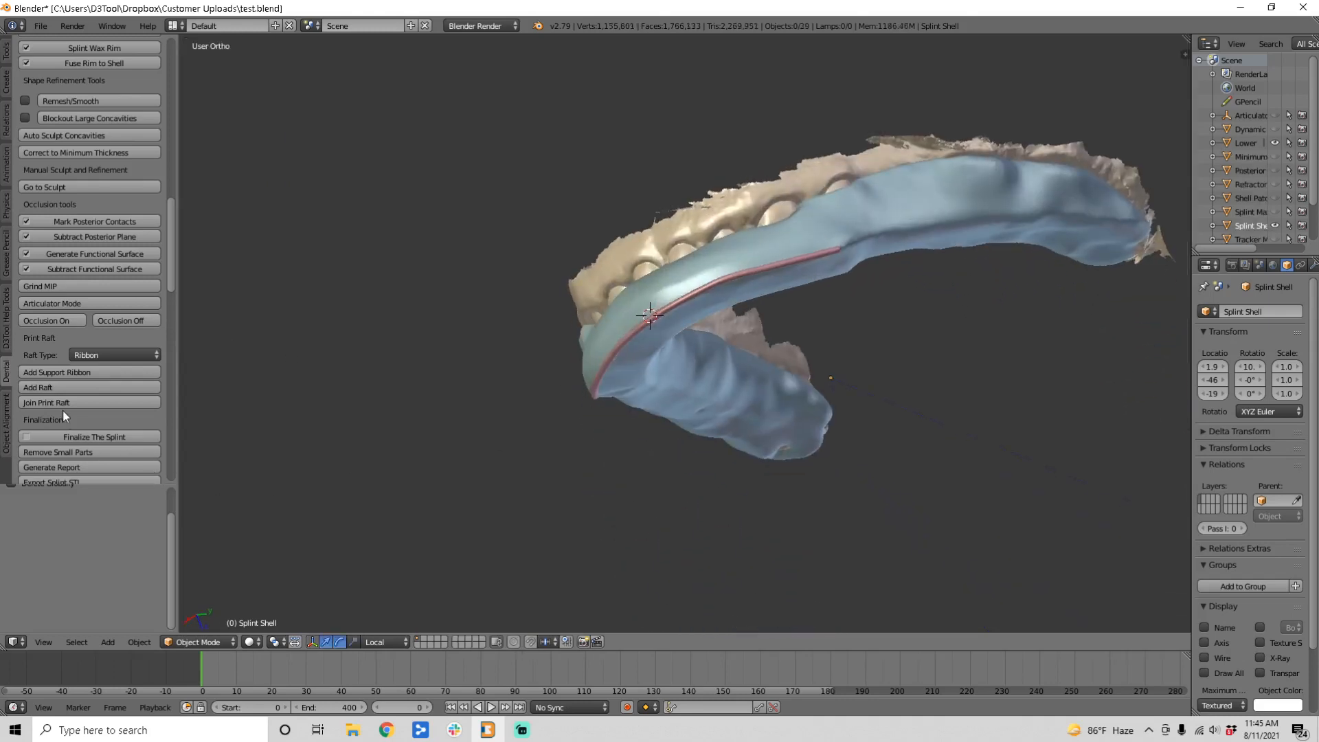
click(63, 389)
click(185, 411)
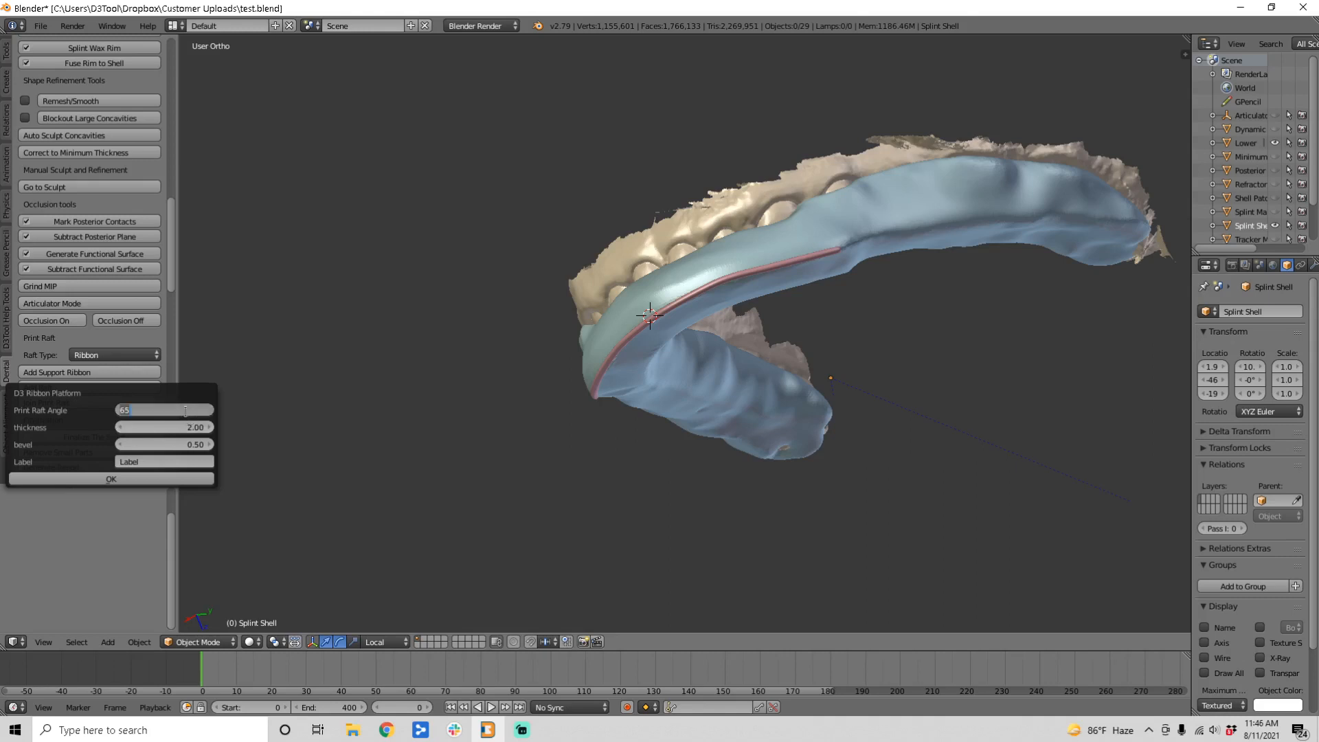
text(50)
key(Return)
click(131, 462)
text(test)
click(112, 478)
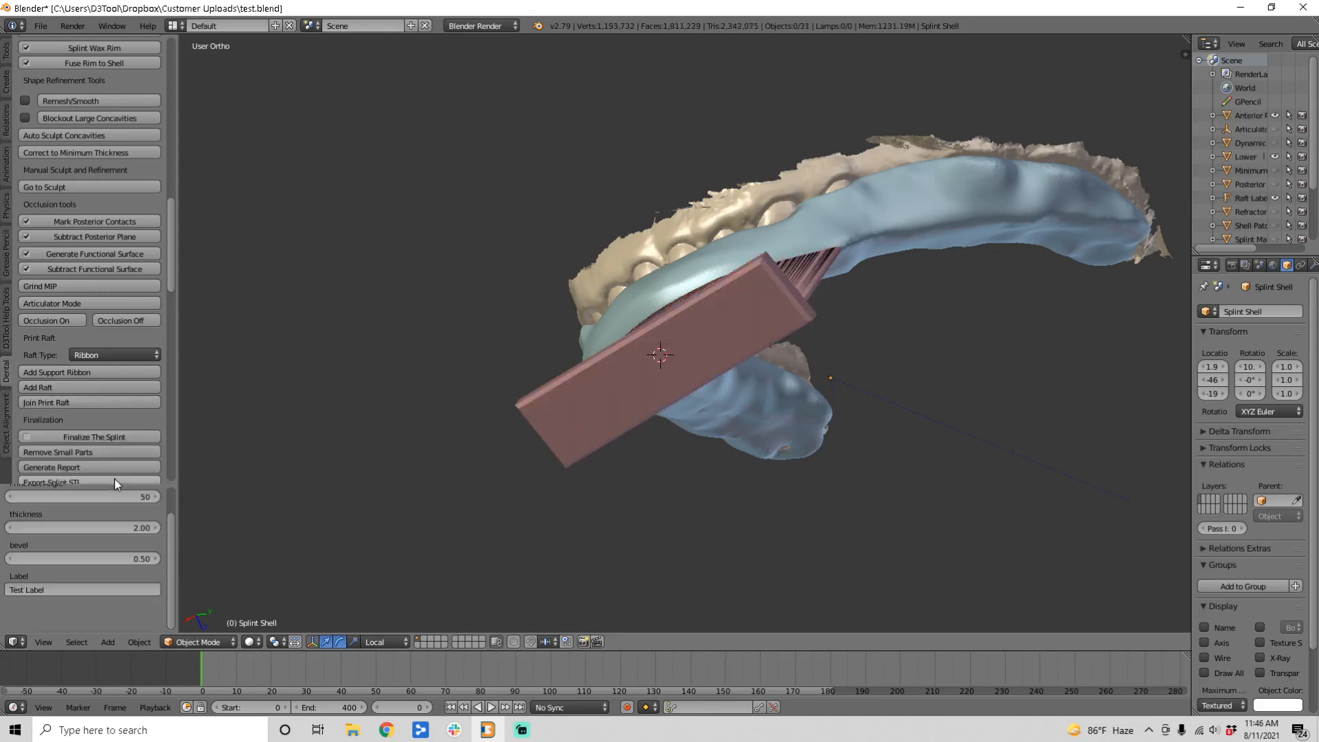
middle_drag(648, 419, 855, 395)
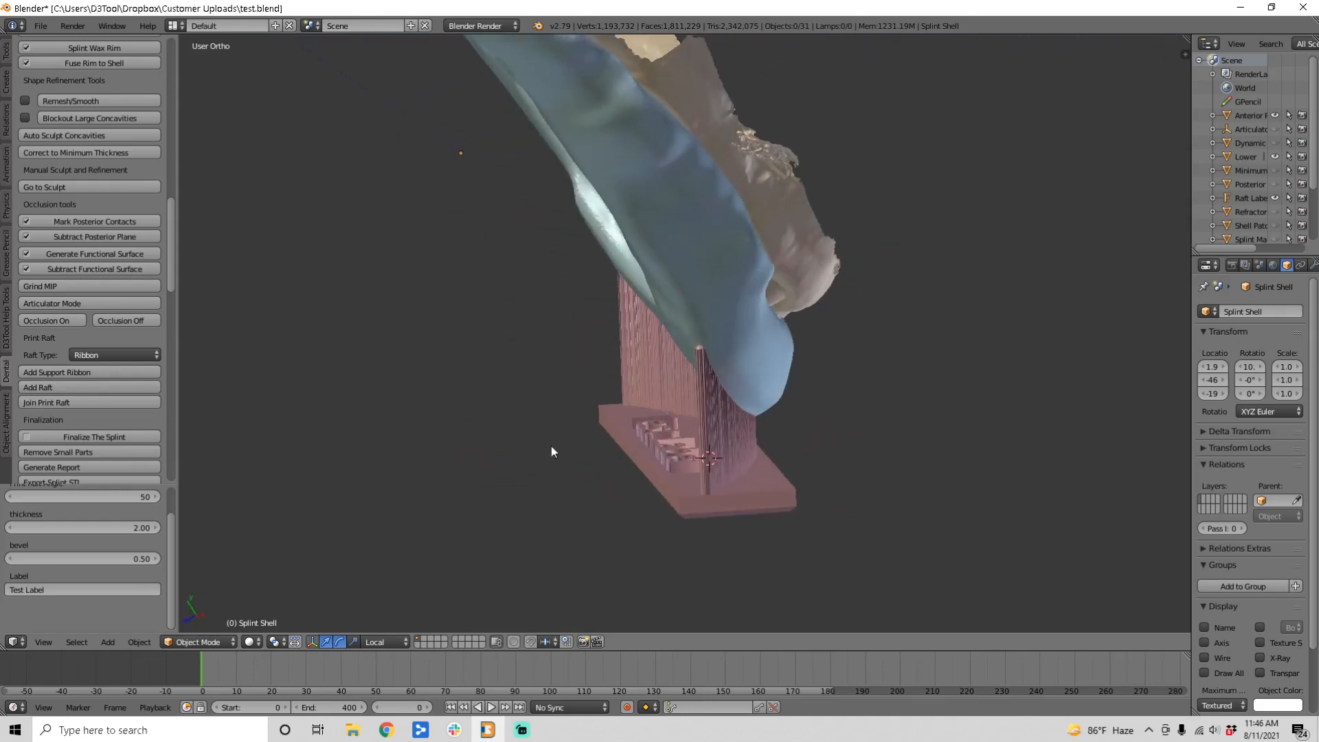
Step: Sketch temporary grease pencil marks across the raft supports and the splint surface
middle_drag(551, 446, 761, 444)
scroll(760, 443, up, 1)
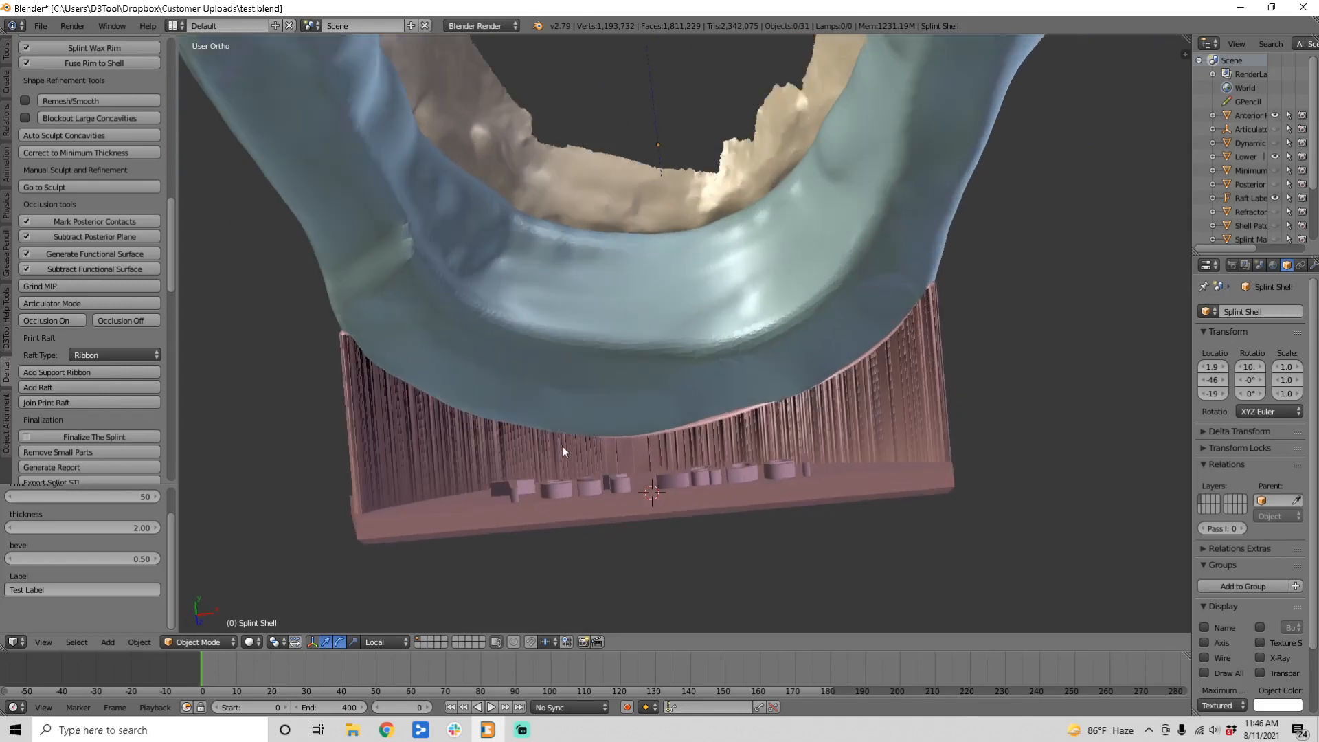
middle_drag(562, 447, 656, 415)
mouse_move(954, 376)
mouse_down()
mouse_move(806, 432)
mouse_move(706, 450)
mouse_up()
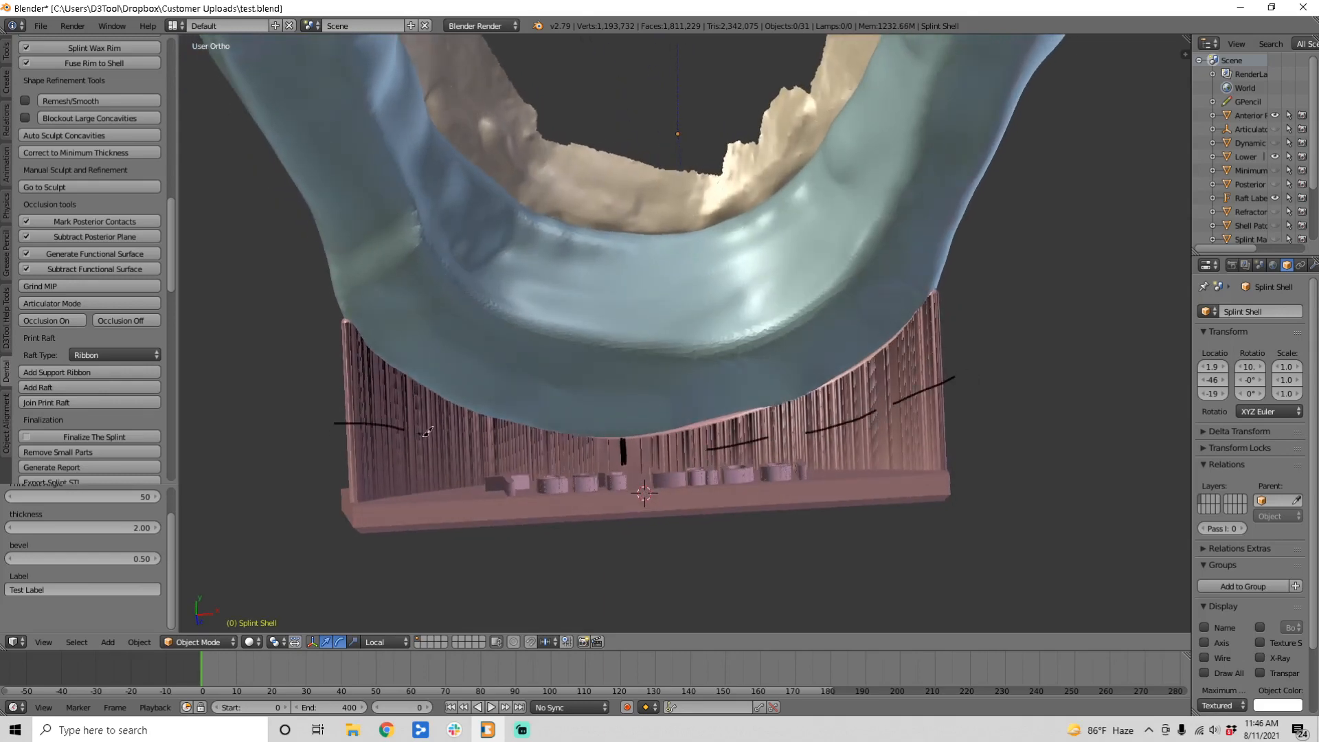
drag(424, 436, 651, 456)
middle_drag(765, 413, 609, 336)
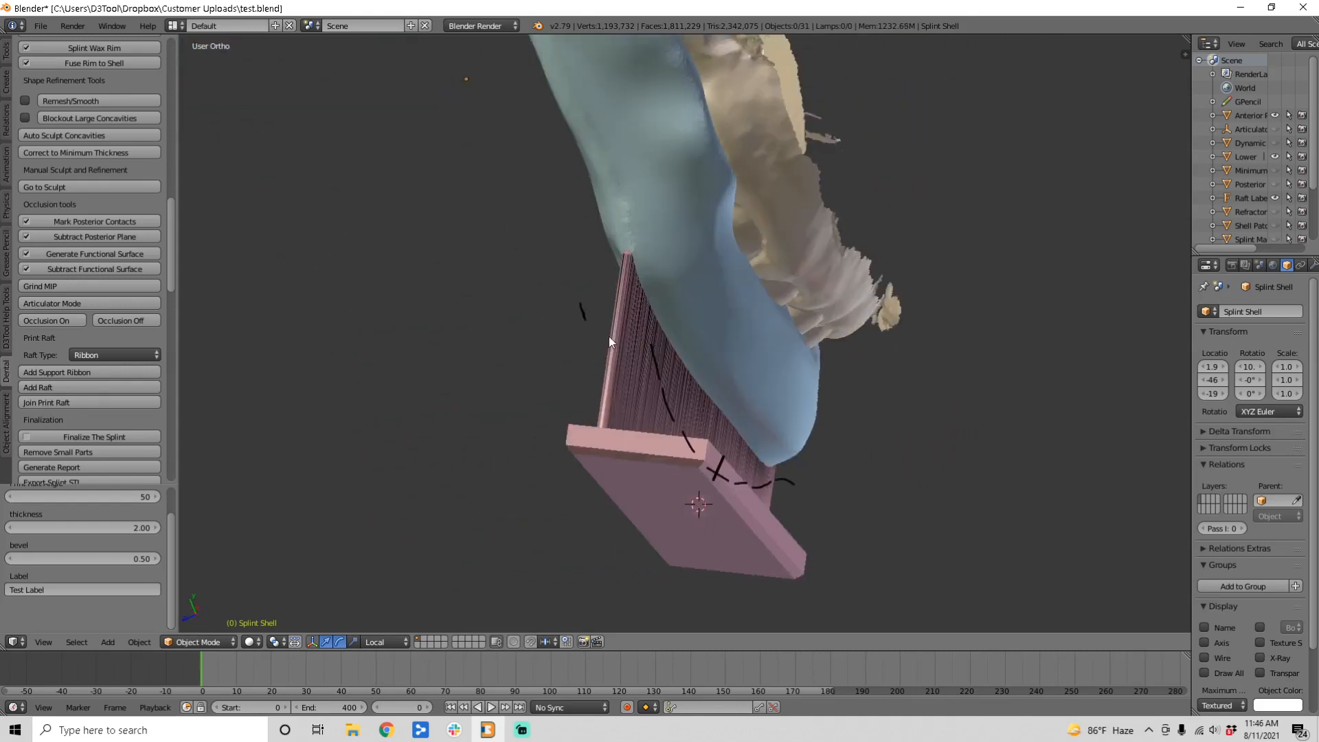
drag(655, 307, 657, 310)
middle_drag(666, 332, 764, 179)
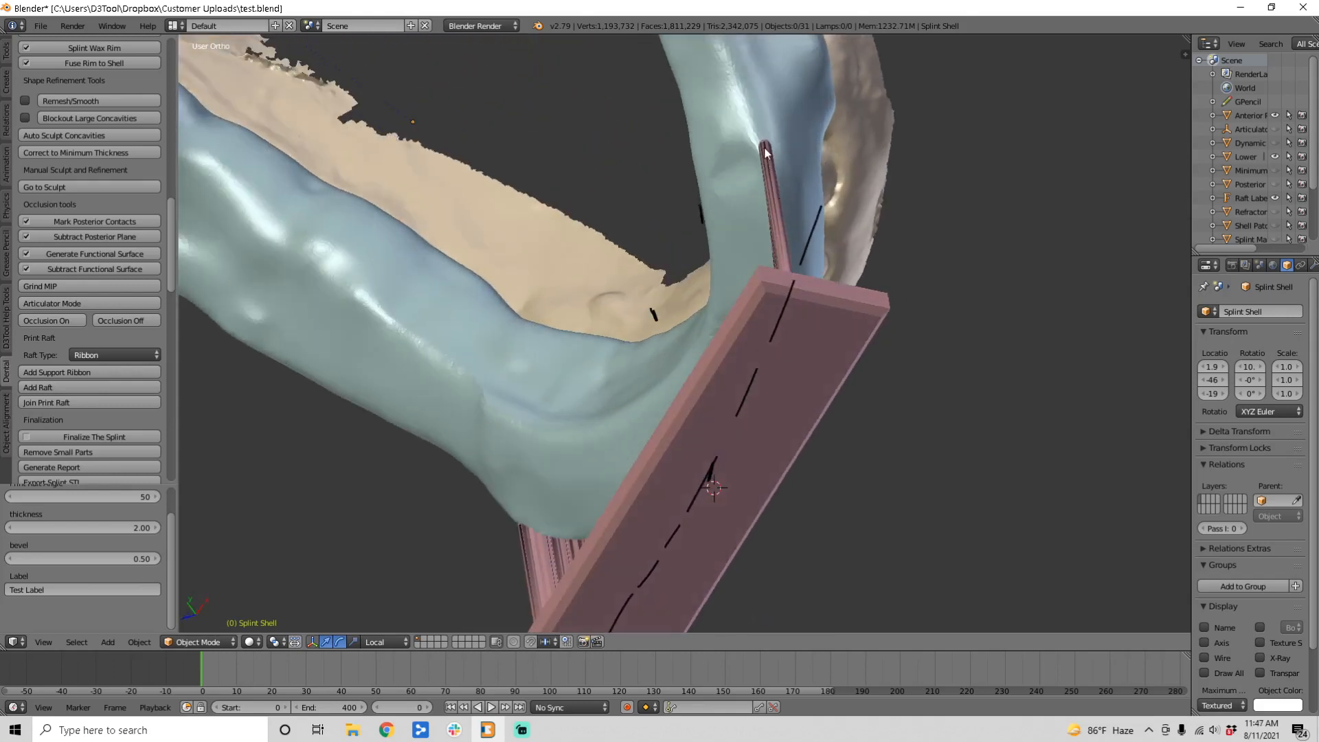
middle_drag(686, 495, 732, 409)
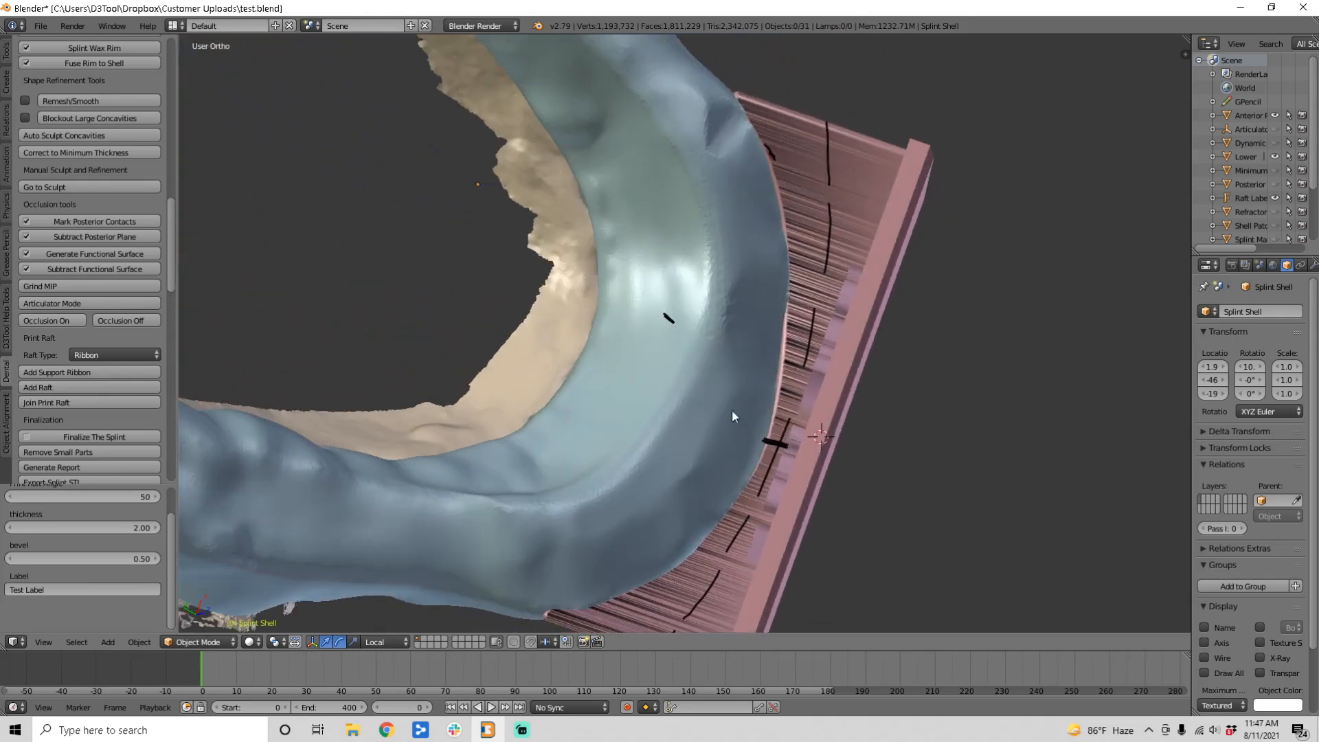
drag(744, 481, 671, 412)
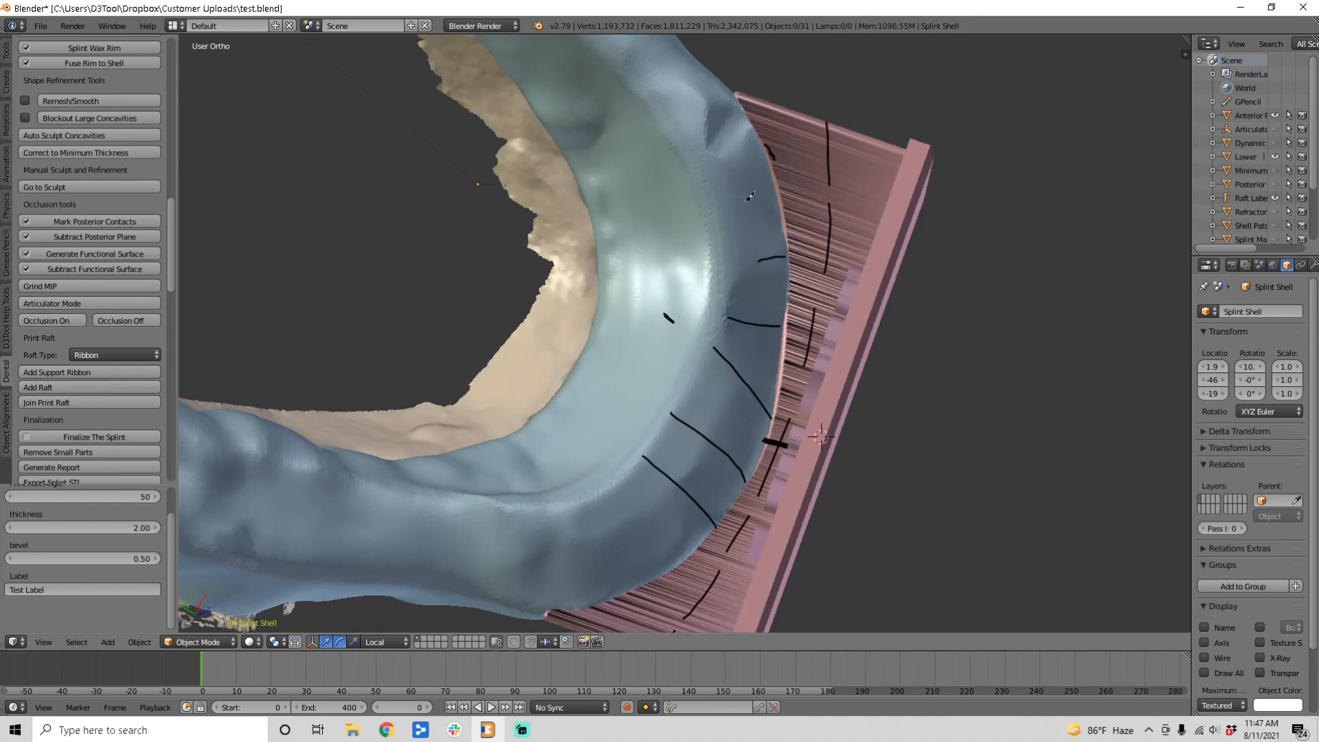
Step: Delete the grease pencil layer to erase the marks, then join the print raft onto the splint
key(n)
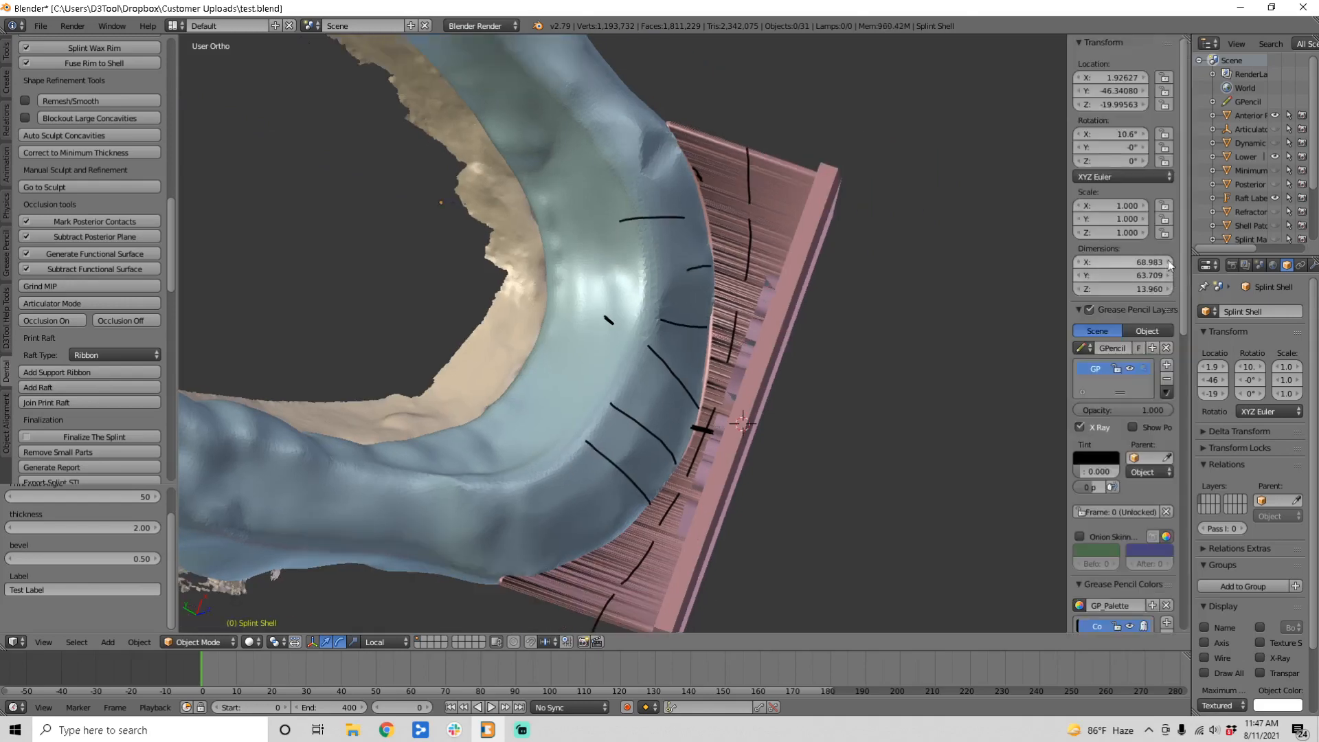
click(1167, 378)
mouse_move(928, 303)
middle_down()
mouse_move(797, 268)
mouse_move(724, 400)
mouse_move(588, 517)
mouse_move(569, 448)
mouse_move(608, 390)
mouse_move(547, 414)
mouse_move(291, 433)
mouse_move(518, 510)
middle_up()
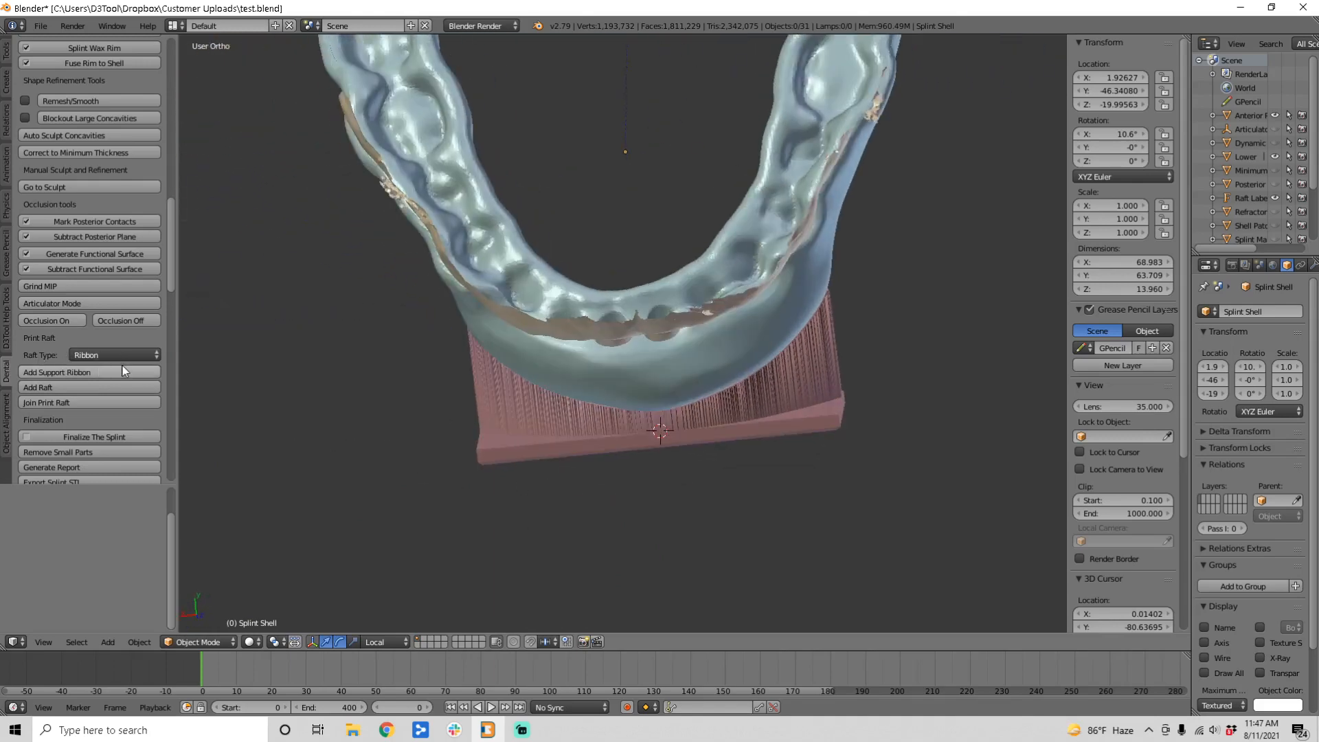
middle_drag(374, 378, 577, 463)
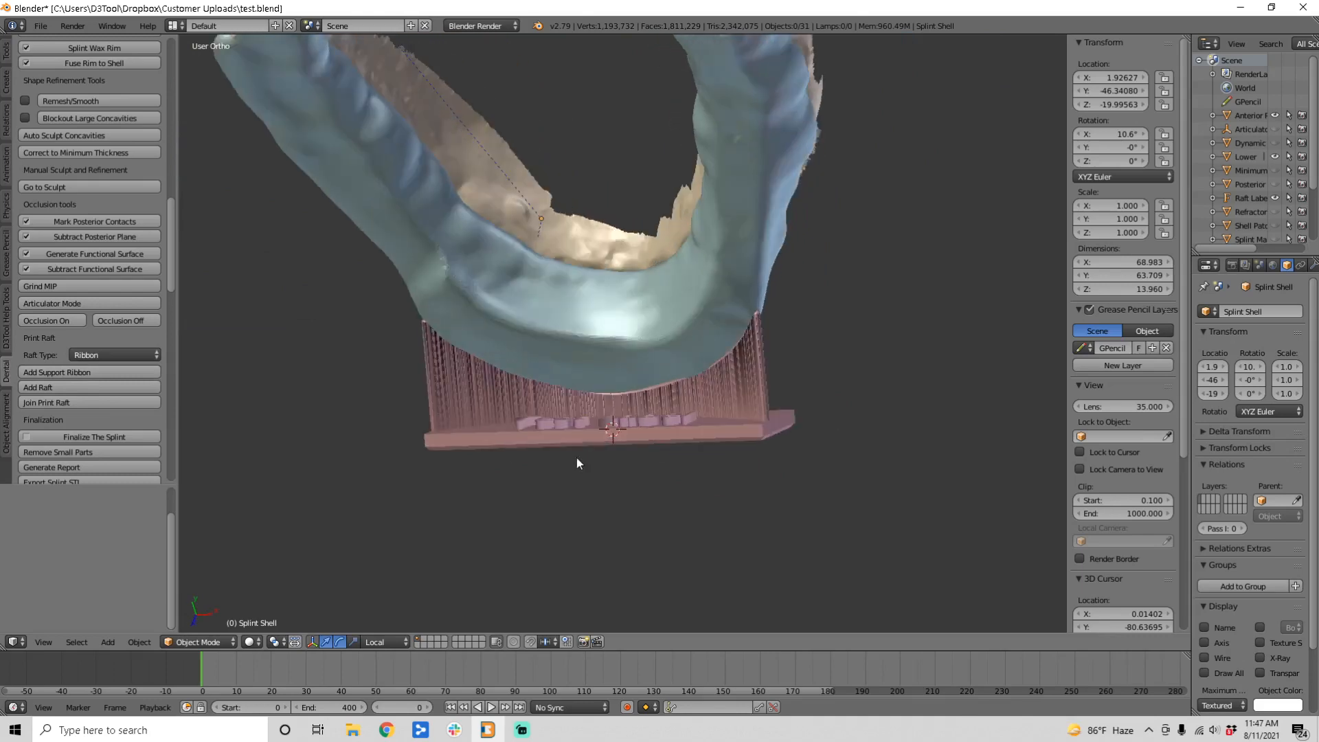
middle_drag(583, 374, 631, 375)
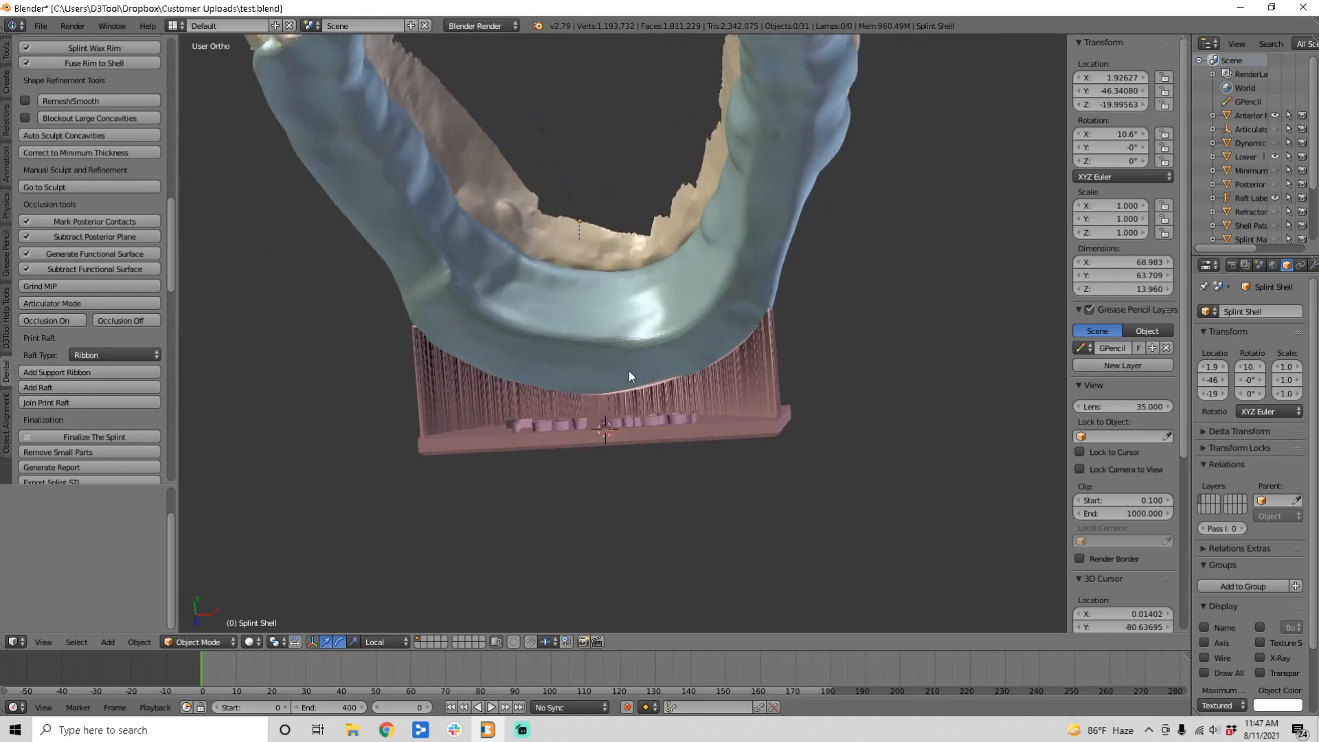
click(44, 404)
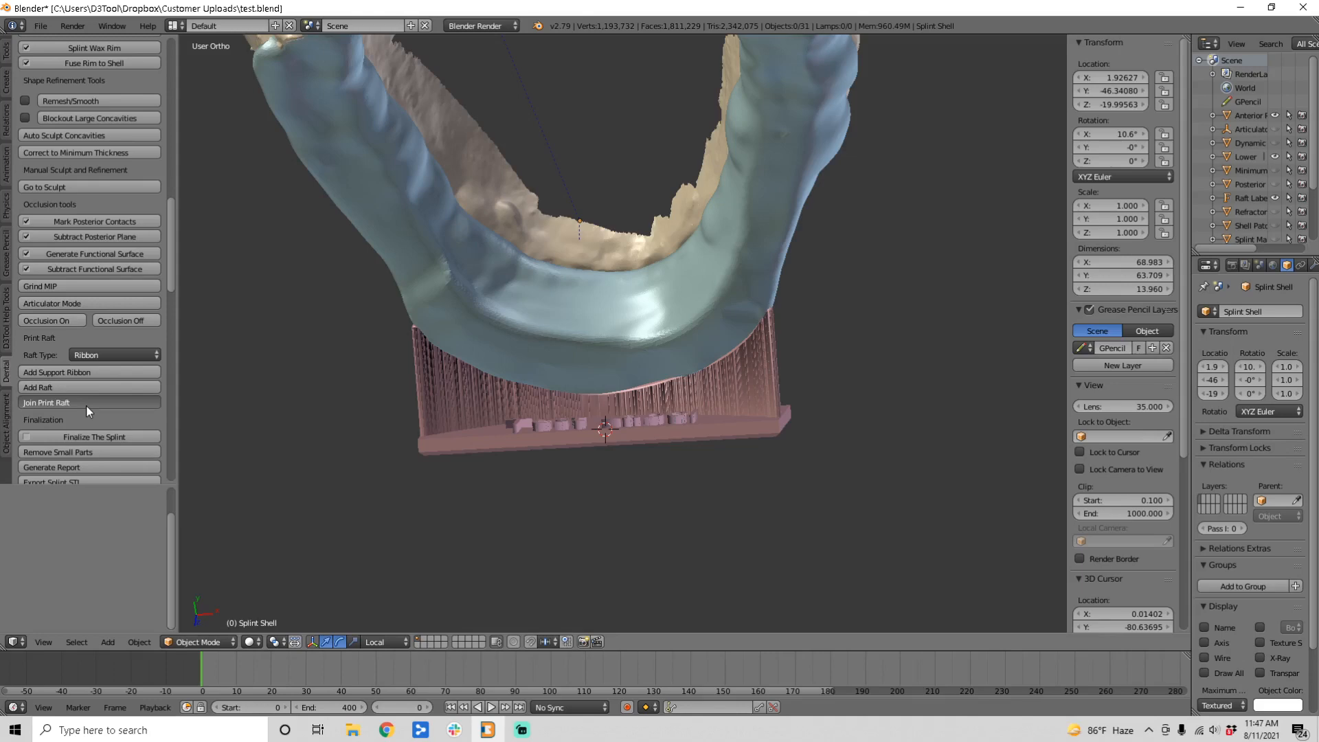
Step: Finalize the splint with its raft merged in
click(72, 436)
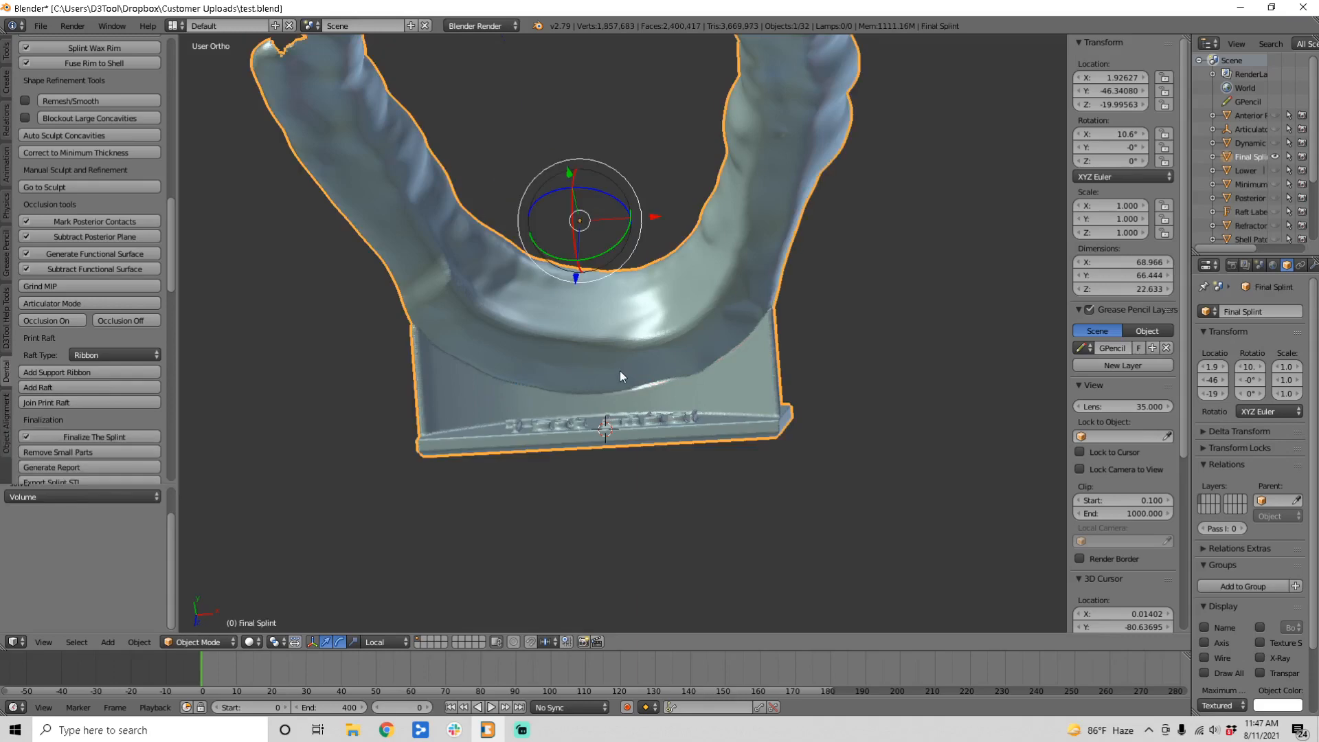
mouse_move(619, 370)
middle_down()
mouse_move(656, 520)
mouse_move(592, 437)
mouse_move(626, 341)
mouse_move(622, 495)
mouse_move(719, 261)
mouse_move(508, 373)
mouse_move(625, 389)
middle_up()
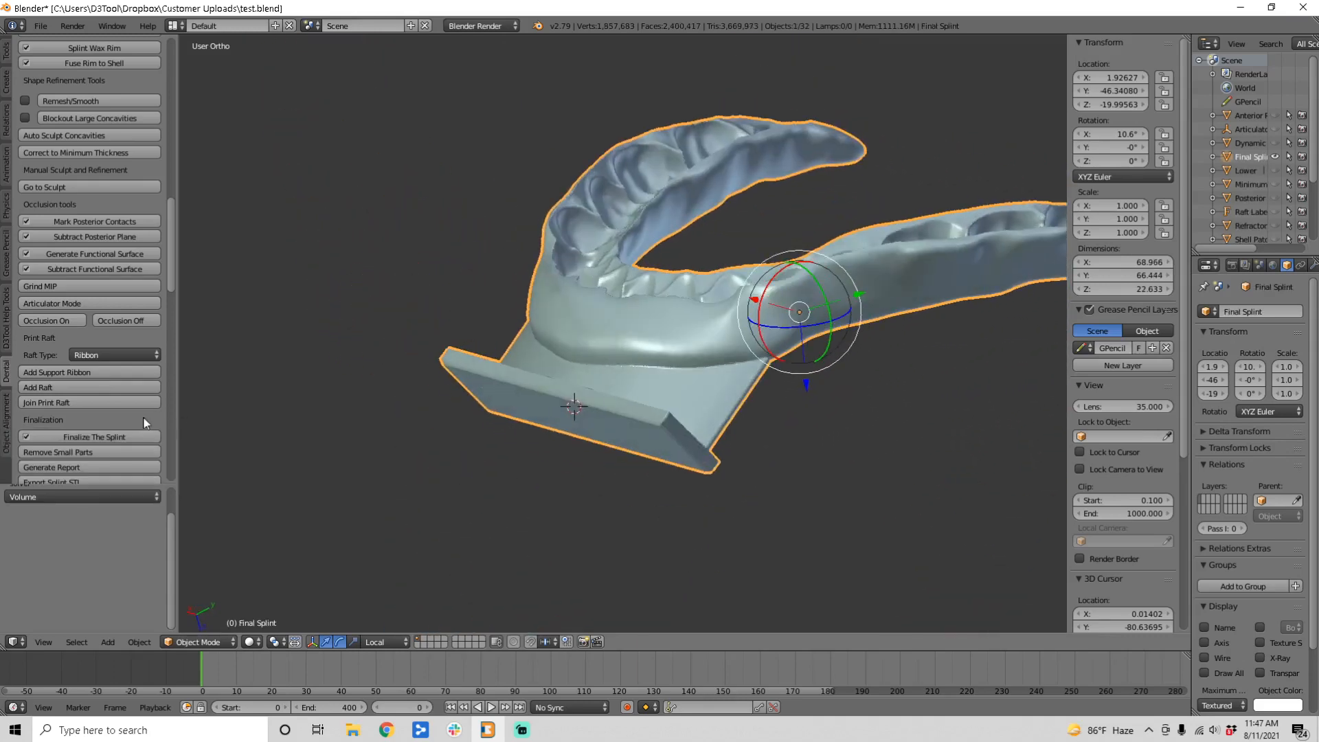
scroll(146, 423, down, 5)
Step: Select RayWare (SprintRay) as the 3D printer software and send the splint to it
click(103, 448)
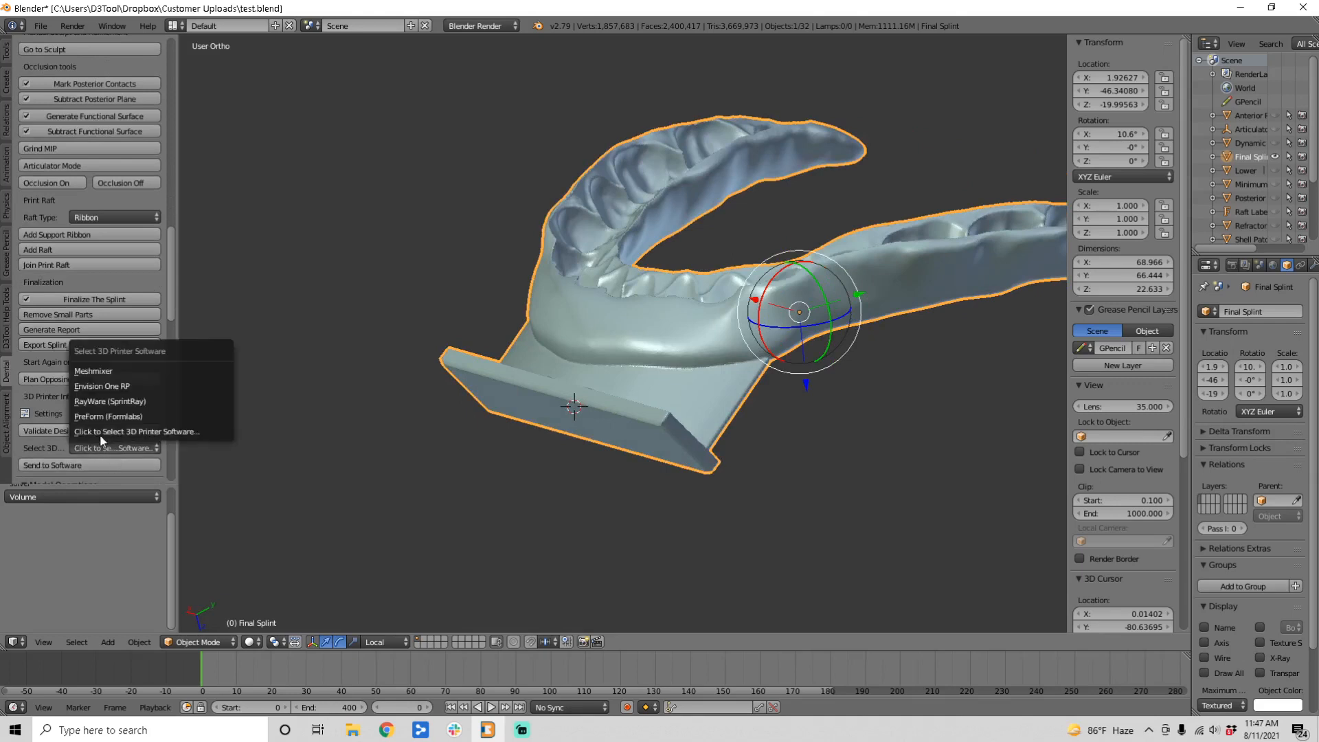
click(113, 401)
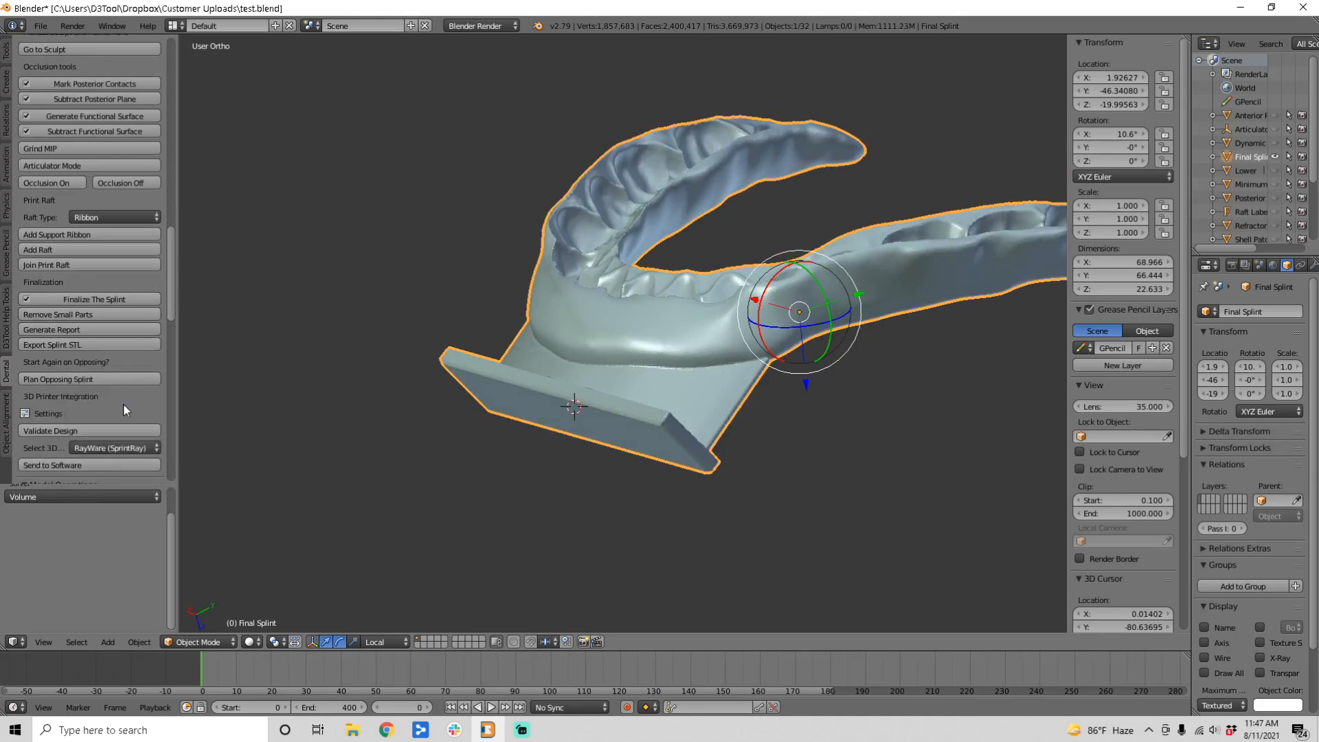
click(73, 465)
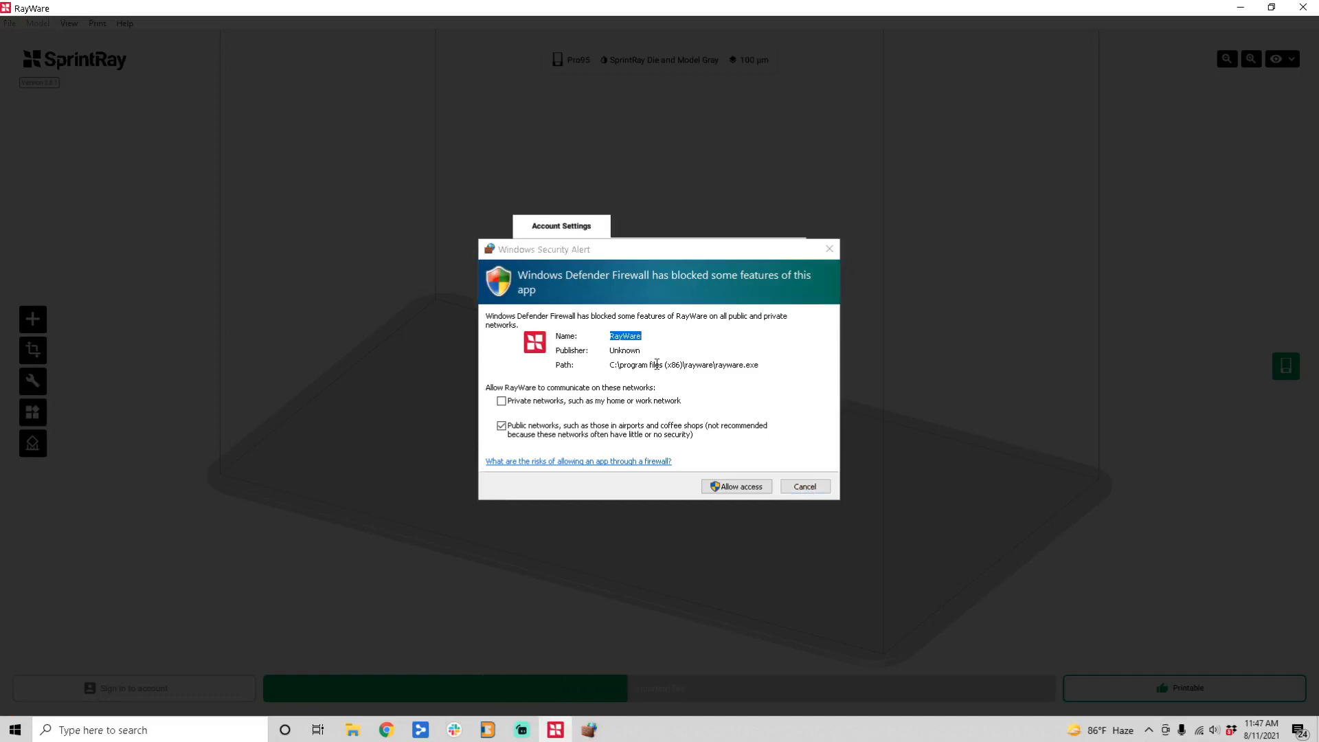
Step: Allow RayWare through the firewall and continue in Offline Mode to see the splint on the Pro95 build plate
click(737, 487)
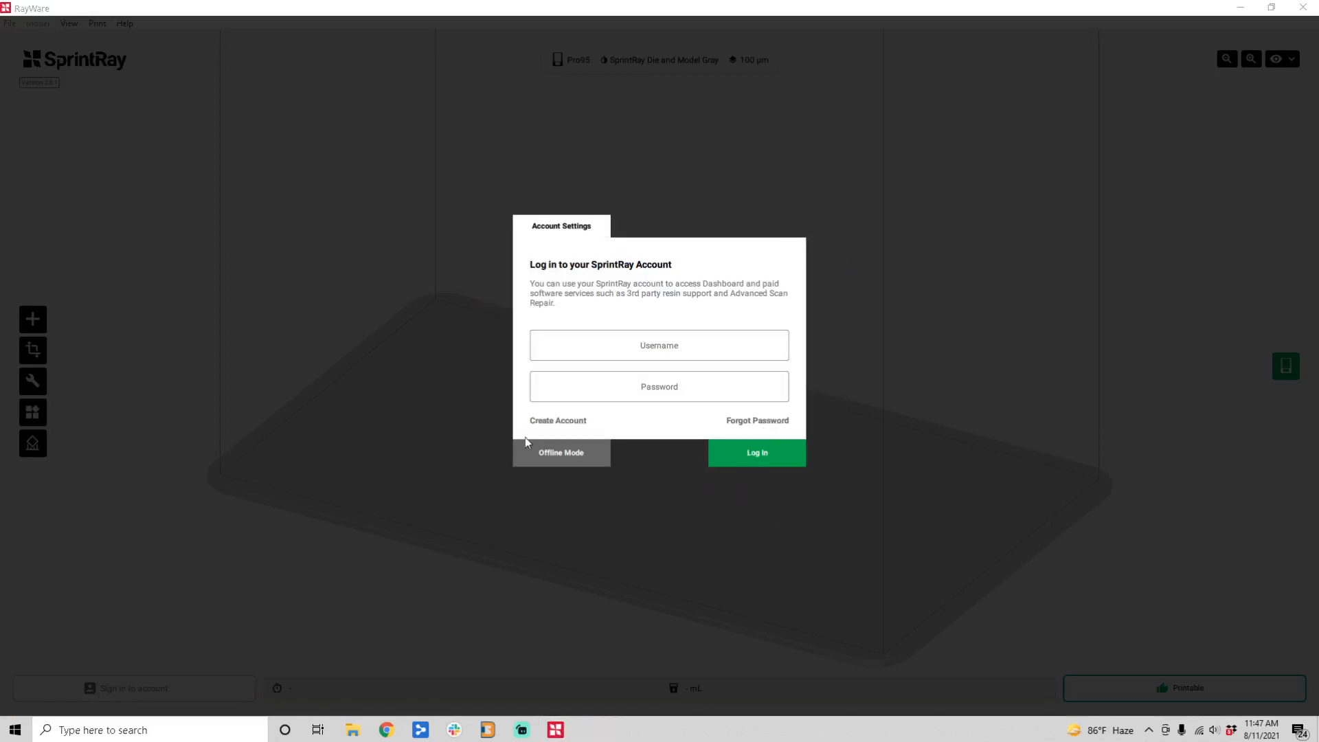
click(634, 385)
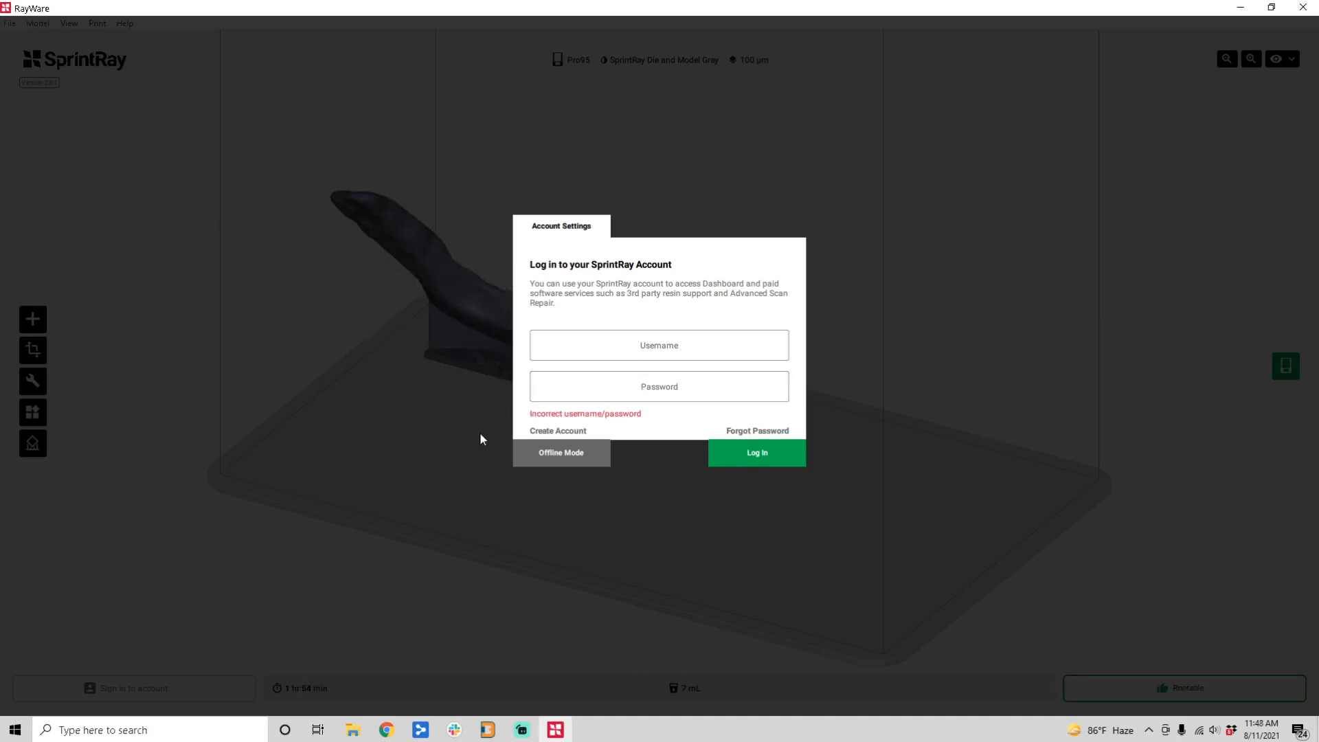
click(594, 455)
drag(809, 485, 730, 513)
scroll(756, 474, up, 5)
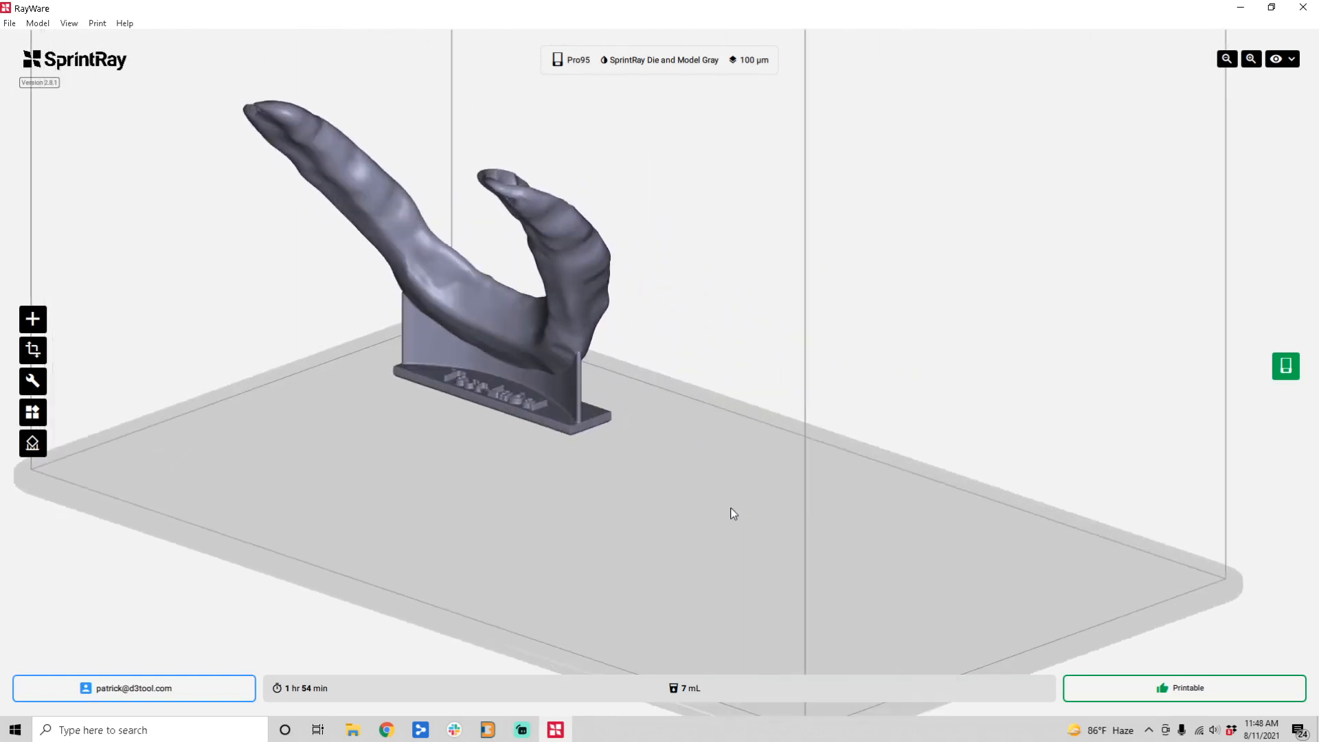